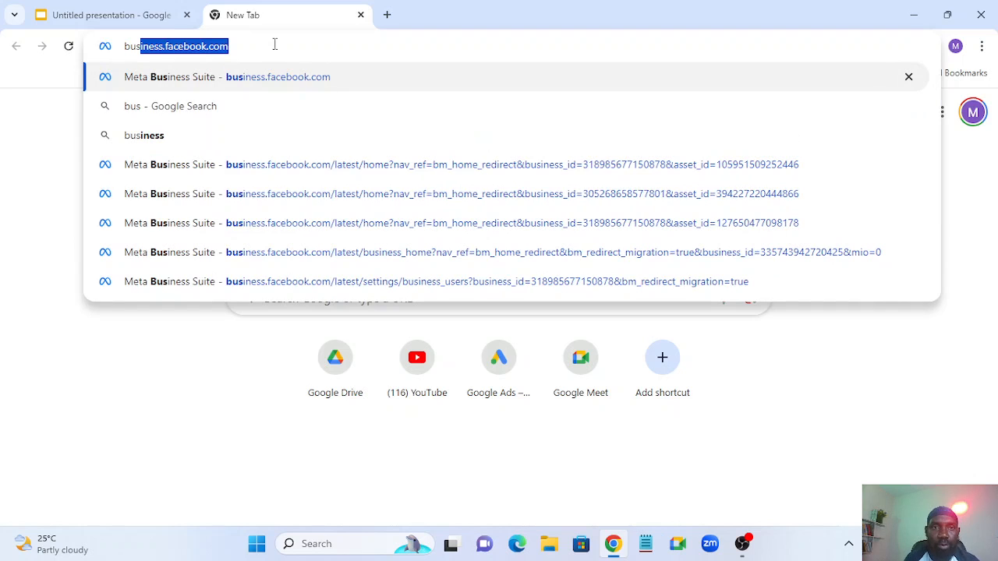
- Load the Meta business tools login page at business.facebook.com/overview
{"action": "left_click", "coordinate": [263, 47]}
{"action": "type", "text": "/"}
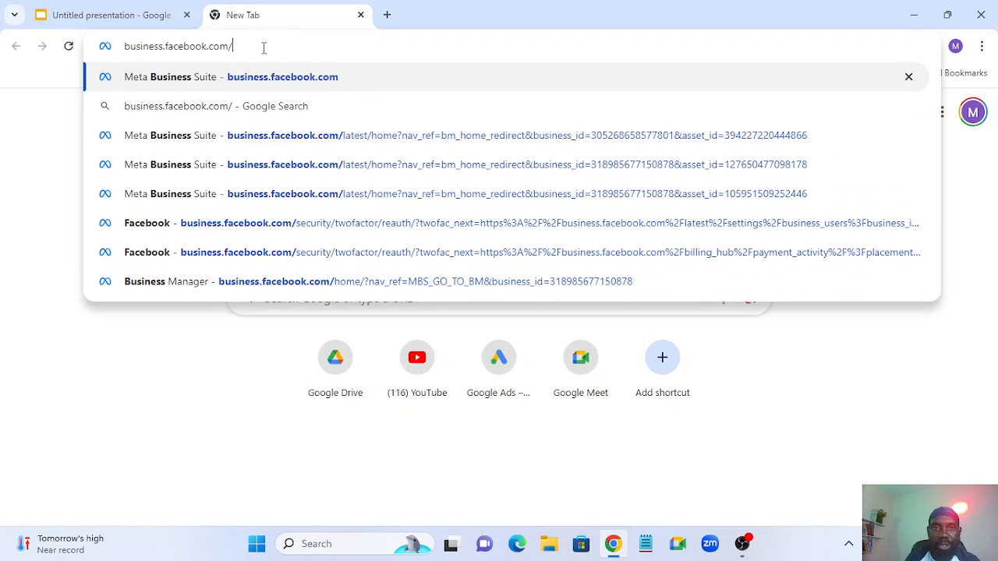
{"action": "type", "text": "overv"}
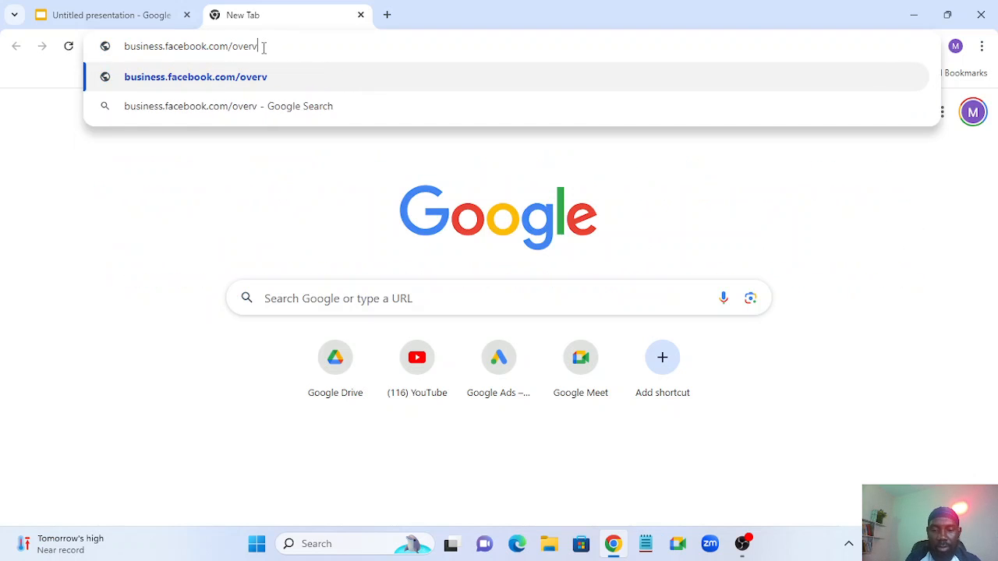
{"action": "type", "text": "iew"}
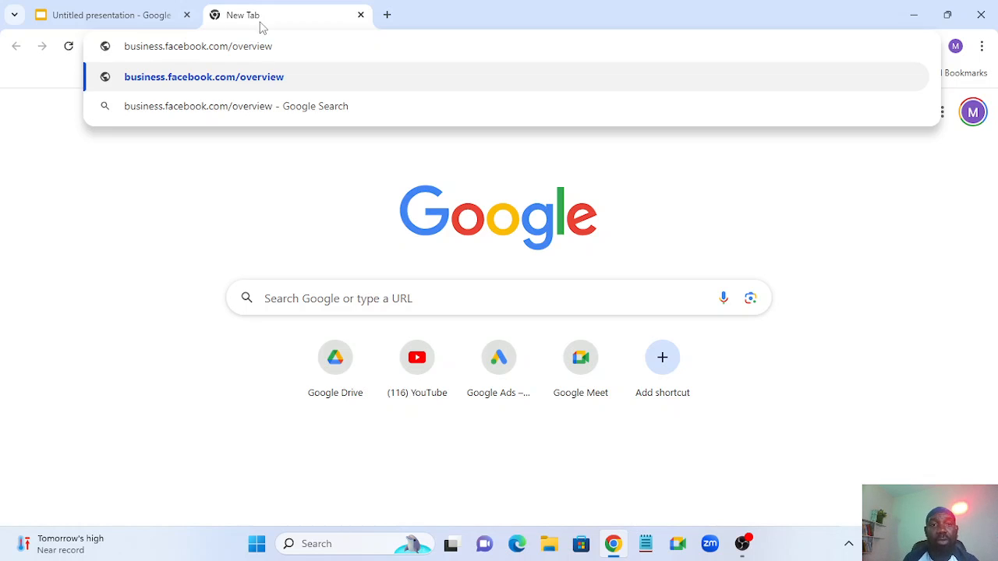
{"action": "key", "text": "Return"}
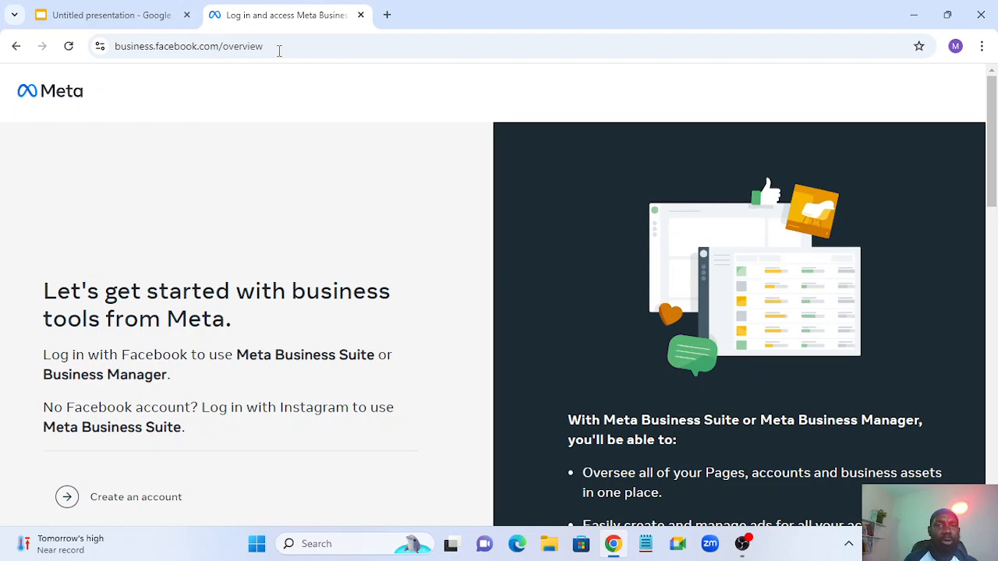
{"action": "scroll", "coordinate": [300, 140], "scroll_direction": "down", "scroll_amount": 2}
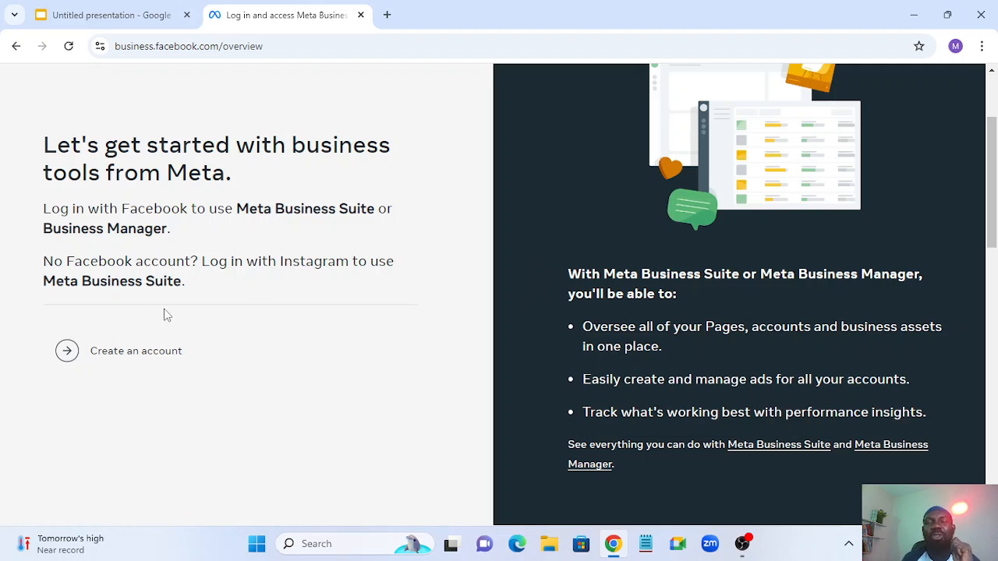
{"action": "scroll", "coordinate": [430, 279], "scroll_direction": "up", "scroll_amount": 2}
{"action": "scroll", "coordinate": [430, 279], "scroll_direction": "up", "scroll_amount": 1}
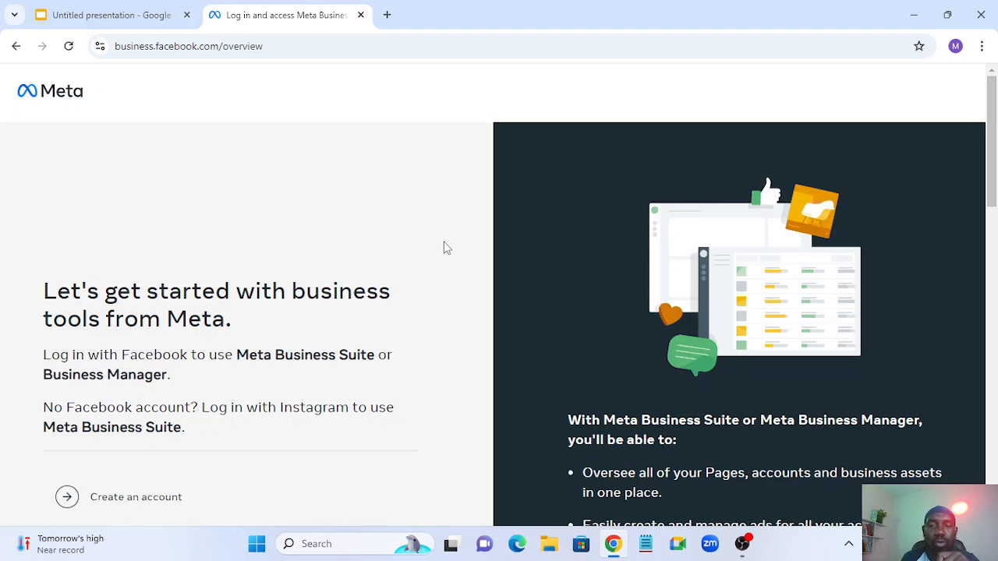
{"action": "scroll", "coordinate": [443, 251], "scroll_direction": "down", "scroll_amount": 3}
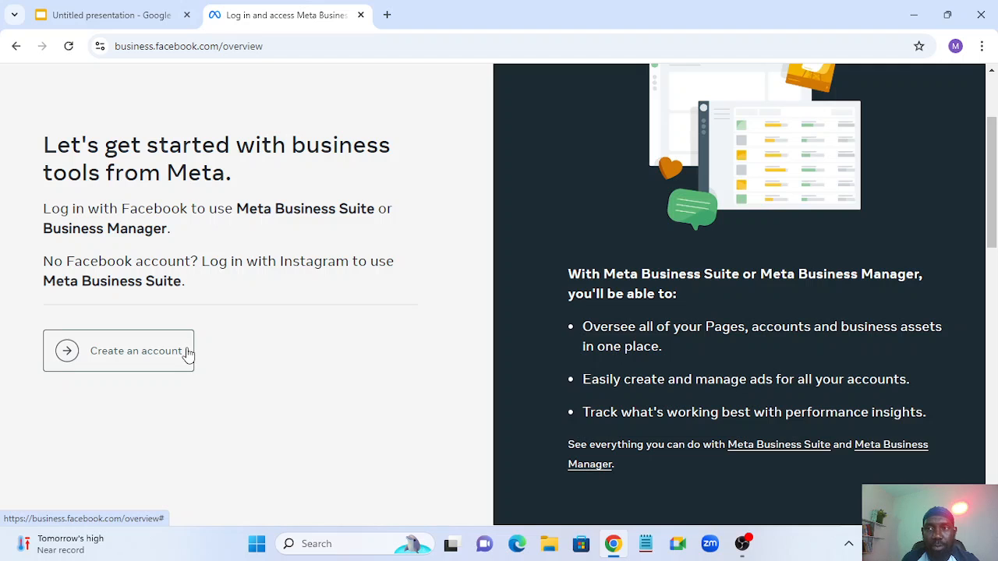
- Start a new business portfolio named 'Kpada E-com Business', correcting the hyphen in E-com
{"action": "left_click", "coordinate": [111, 351]}
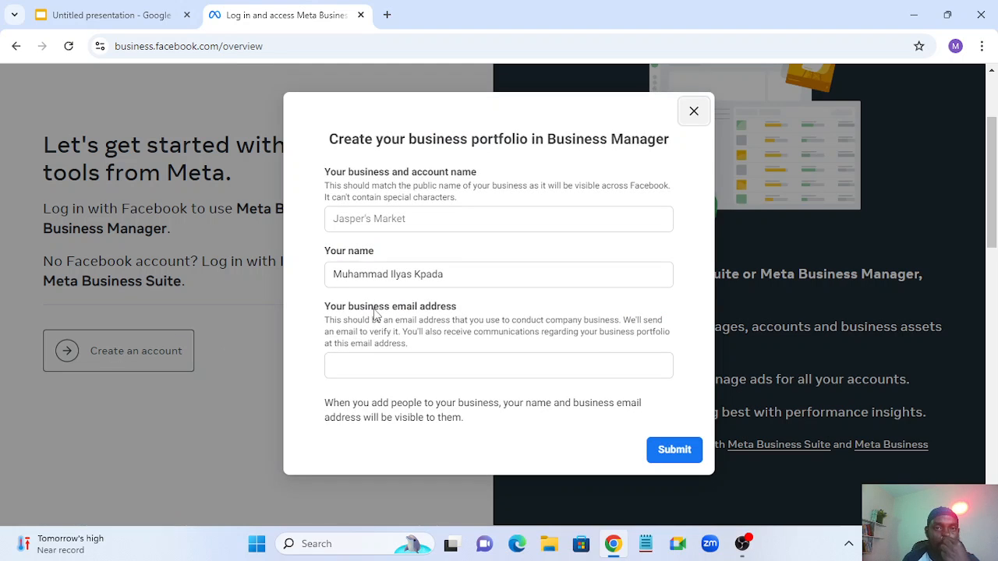
{"action": "left_click_drag", "start_coordinate": [459, 272], "coordinate": [329, 271]}
{"action": "left_click", "coordinate": [365, 272]}
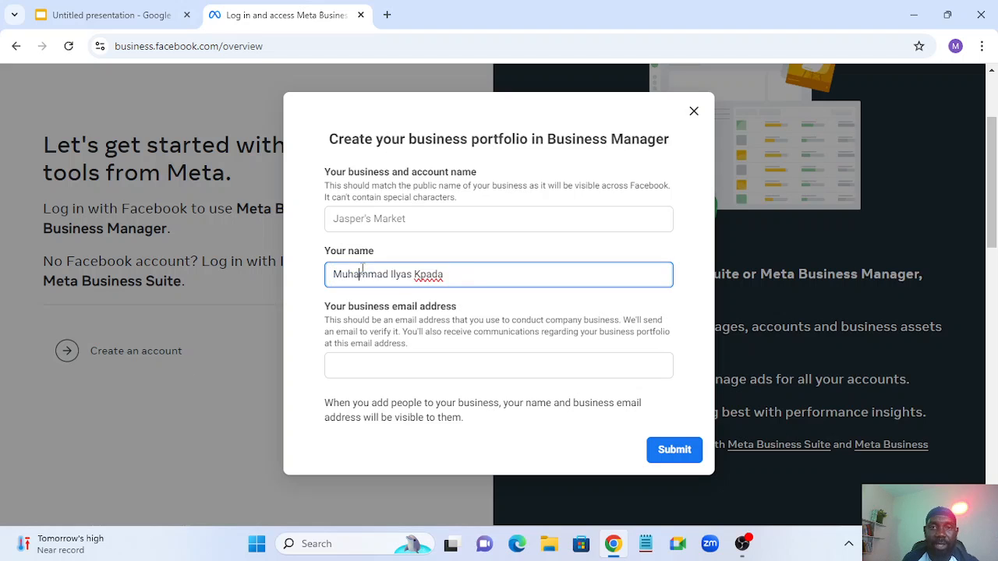
{"action": "left_click", "coordinate": [367, 217]}
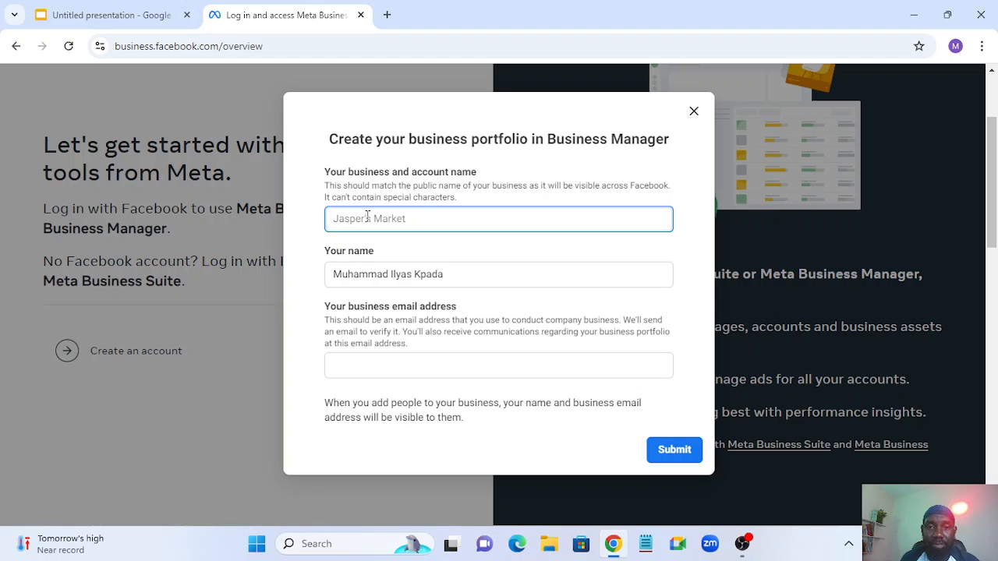
{"action": "type", "text": "B"}
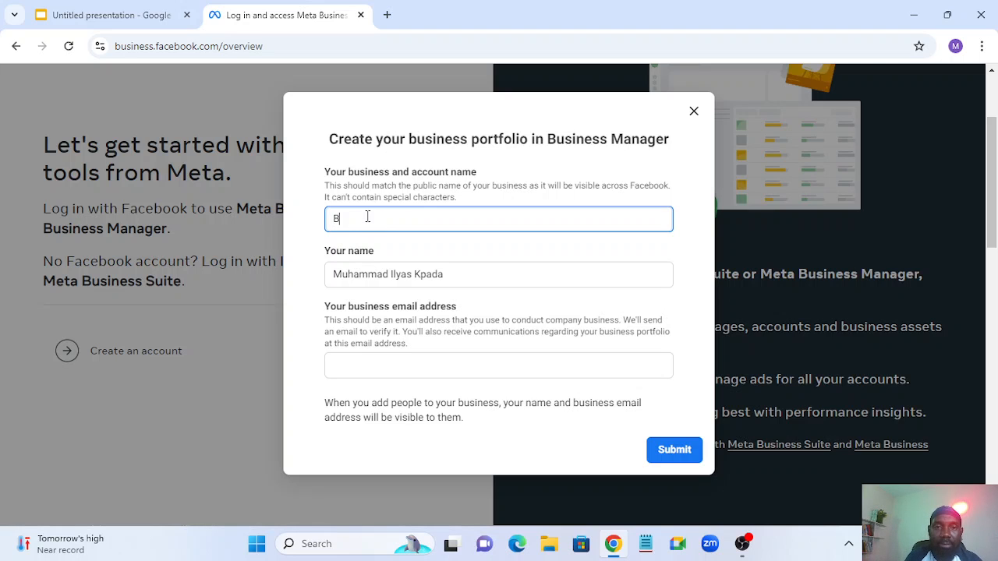
{"action": "key", "text": "BackSpace"}
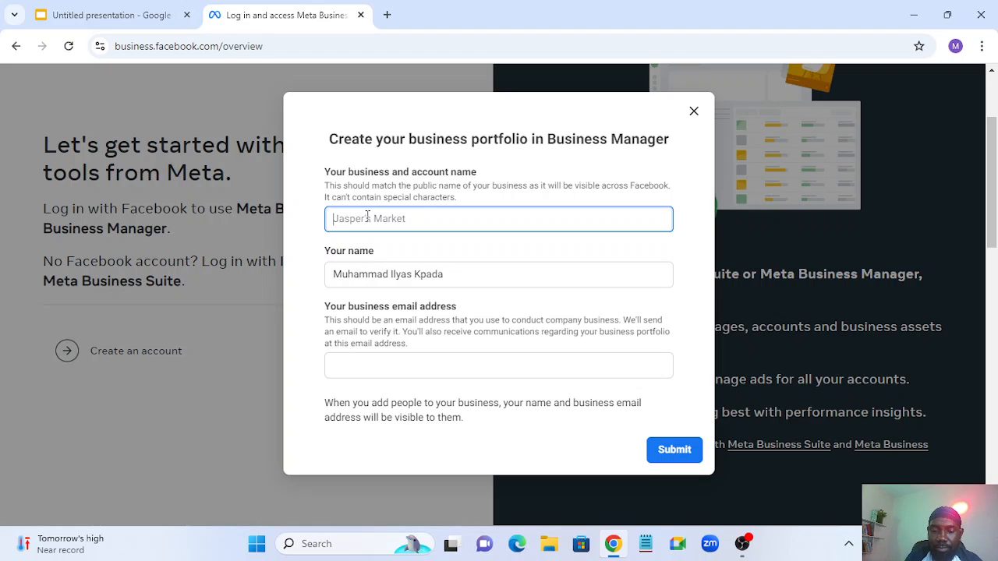
{"action": "type", "text": "K"}
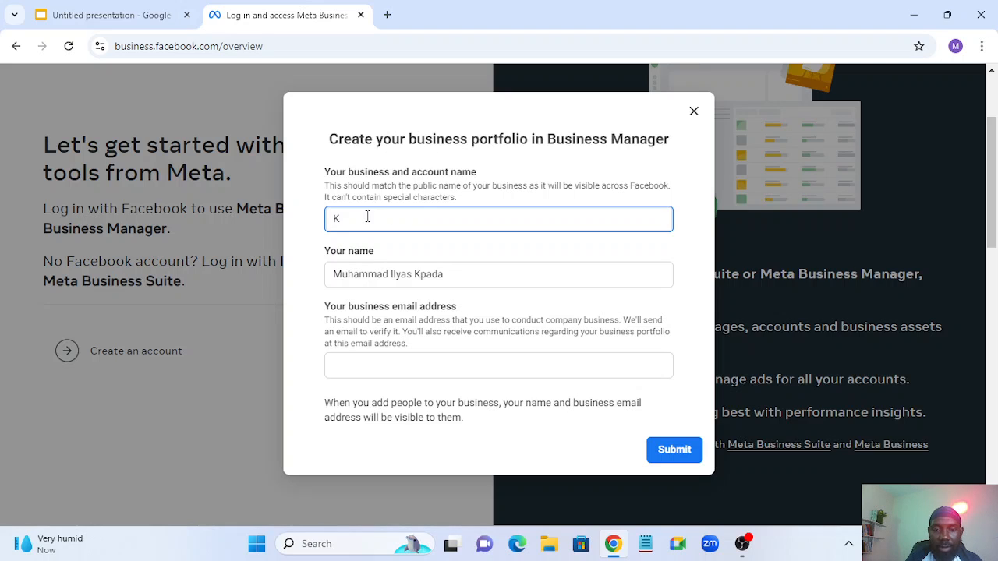
{"action": "type", "text": "pada I"}
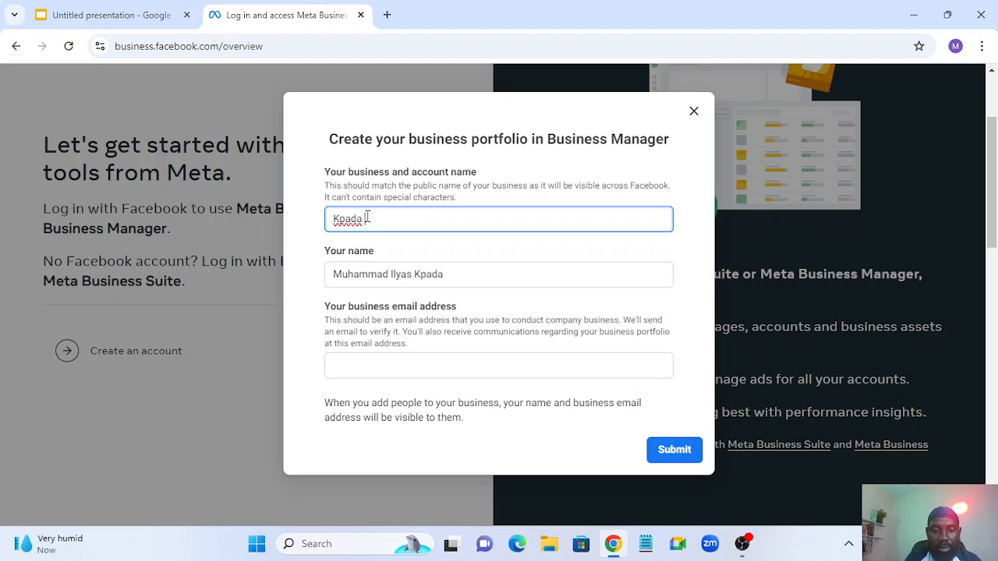
{"action": "type", "text": "com"}
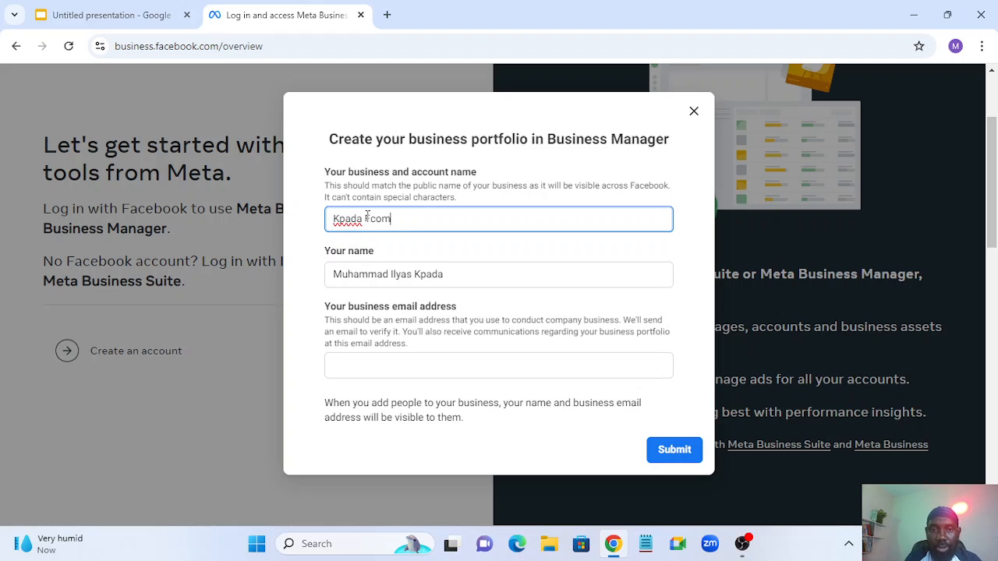
{"action": "type", "text": " Business"}
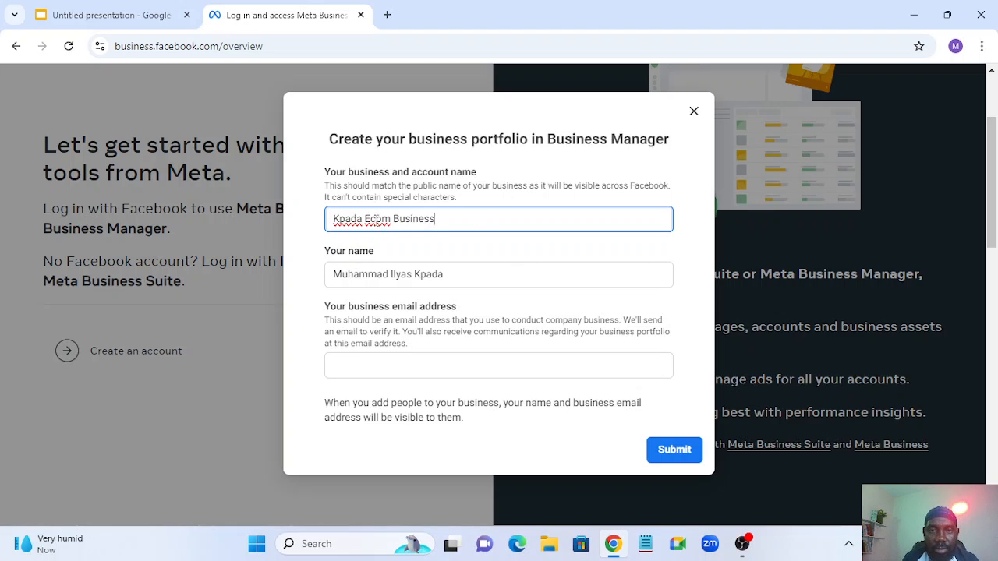
{"action": "left_click", "coordinate": [369, 219]}
{"action": "type", "text": "-"}
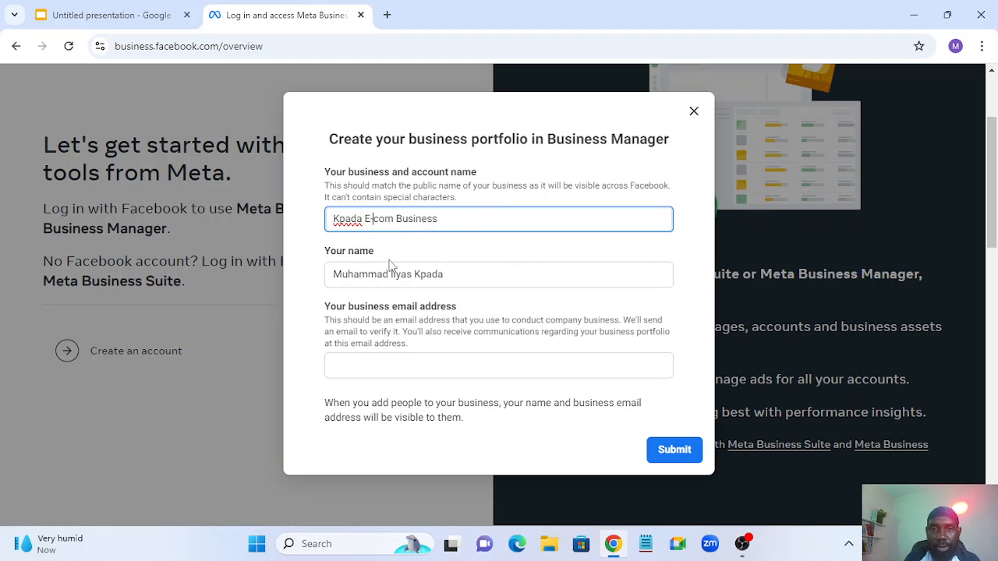
{"action": "left_click", "coordinate": [345, 233]}
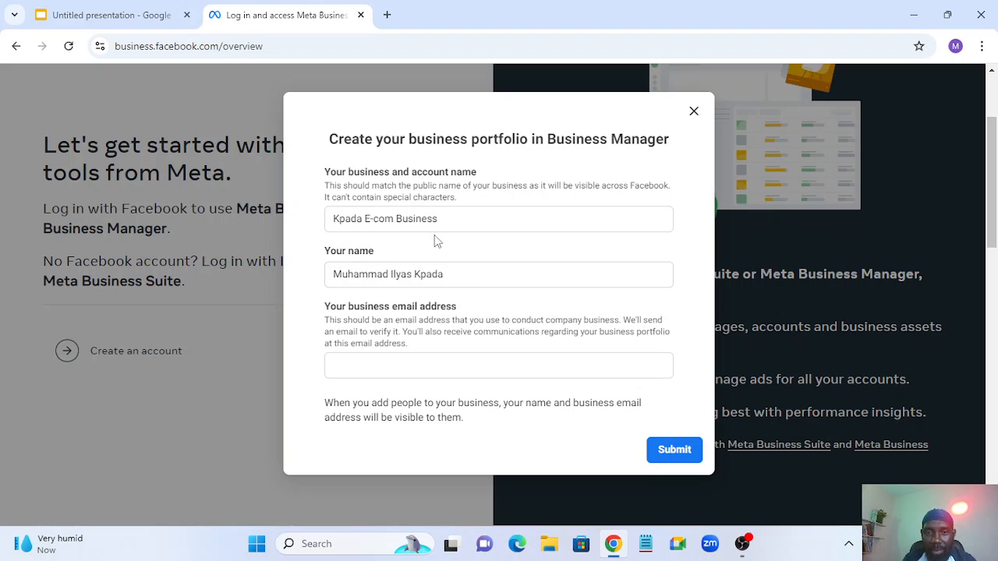
- Enter the business email address and submit the new portfolio details
{"action": "left_click", "coordinate": [375, 364]}
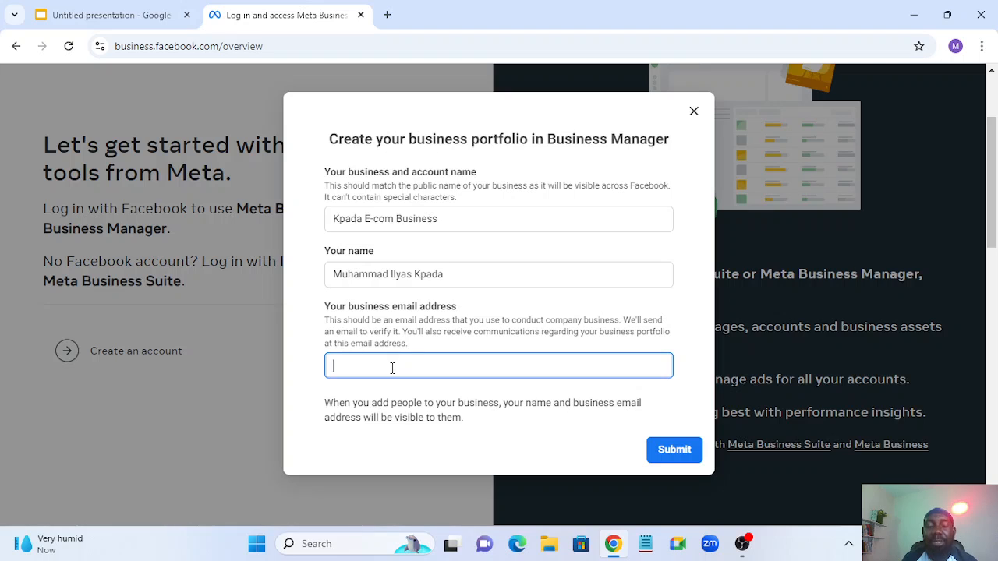
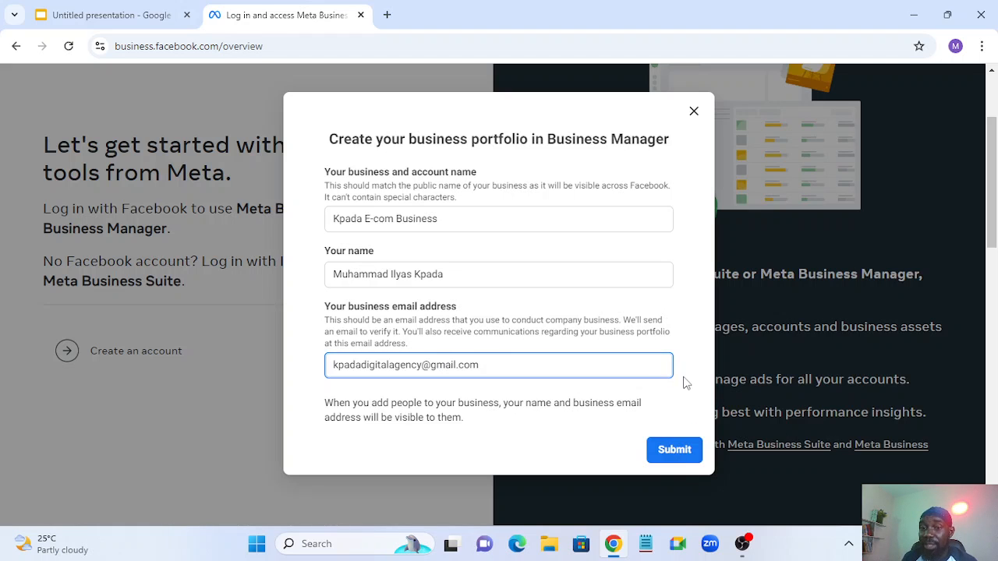
{"action": "left_click", "coordinate": [683, 456]}
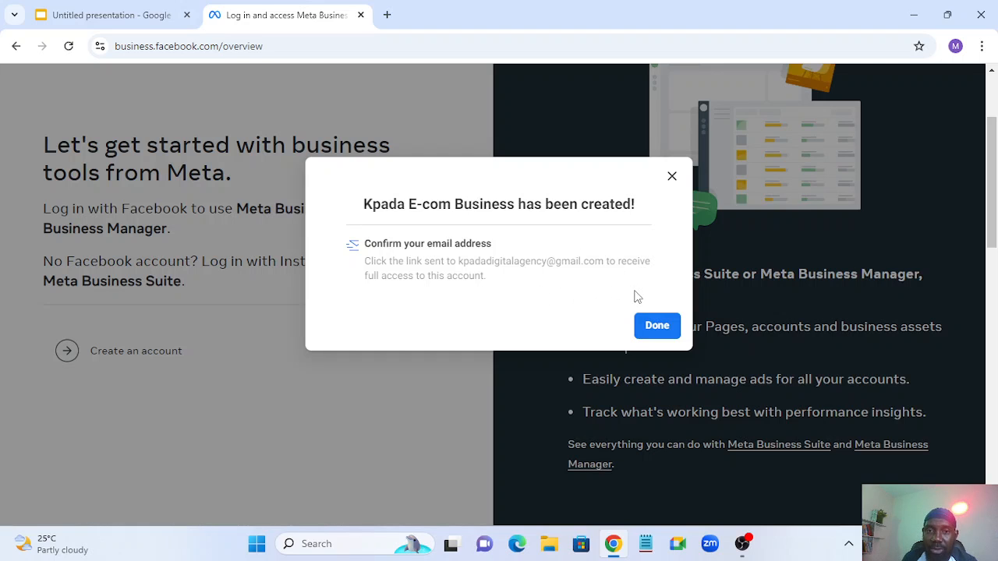
- Close the creation confirmation and switch over to Business Manager from the help options
{"action": "left_click", "coordinate": [658, 329]}
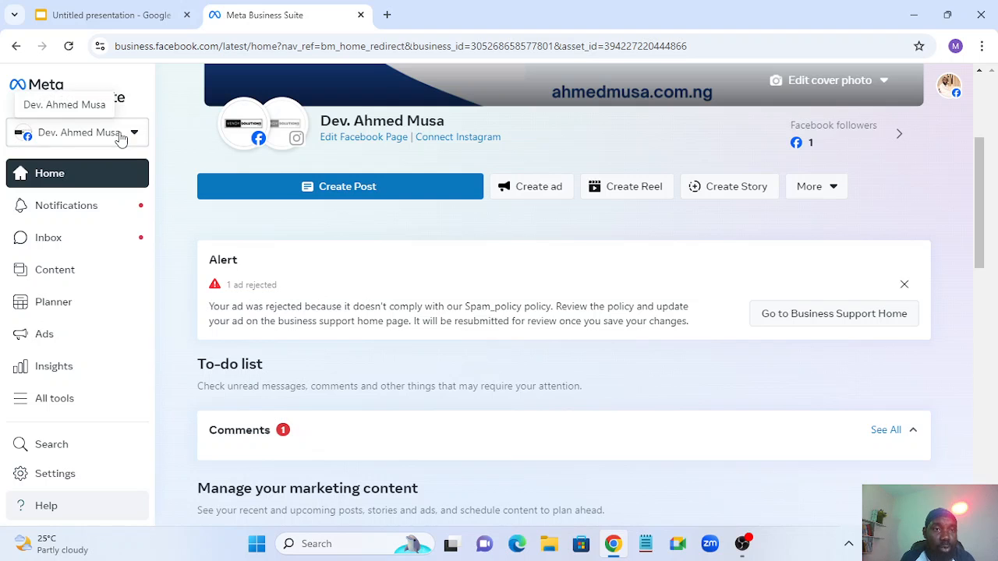
{"action": "left_click", "coordinate": [14, 516]}
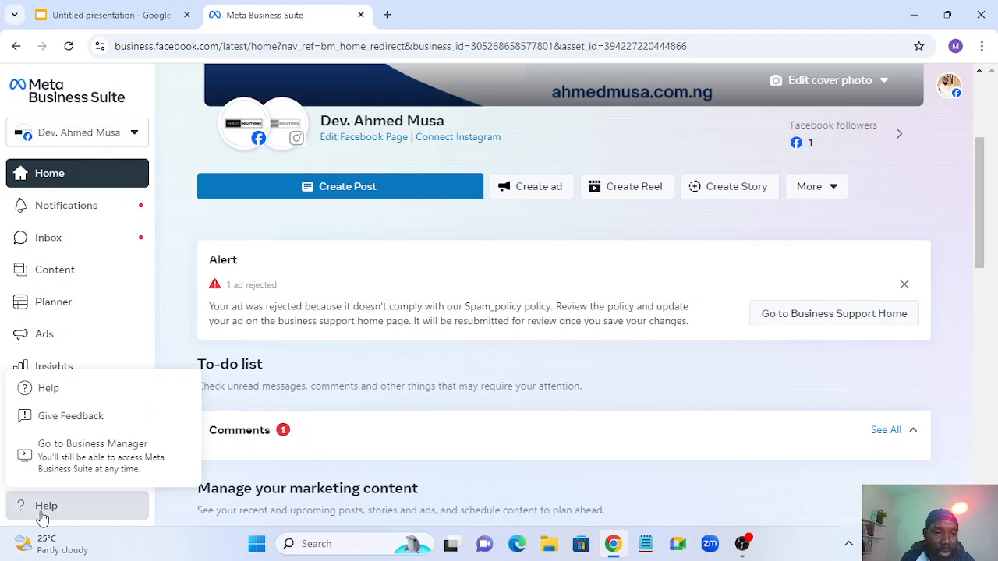
{"action": "left_click", "coordinate": [86, 459]}
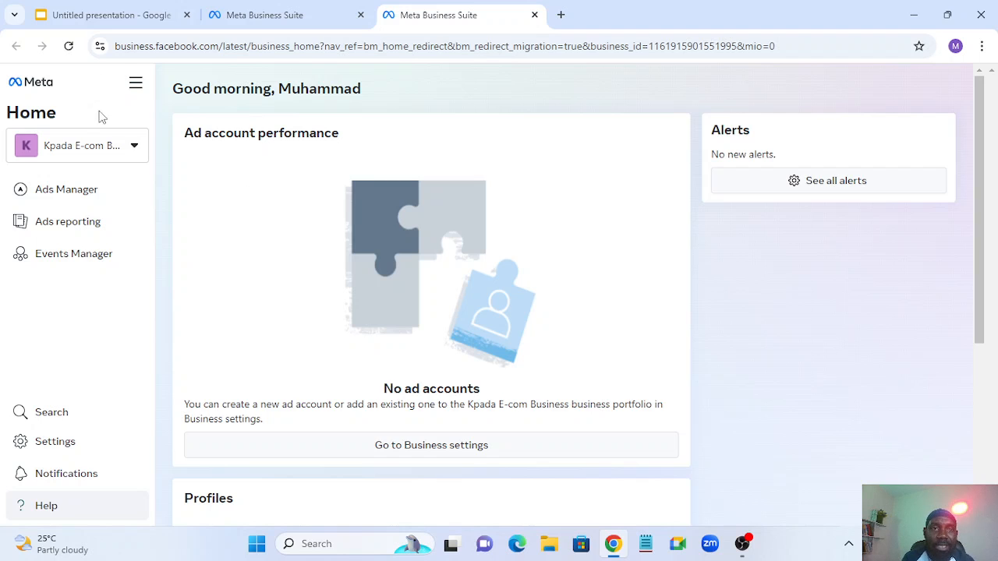
- Open the portfolio's Settings tile from the All tools menu
{"action": "left_click", "coordinate": [135, 88]}
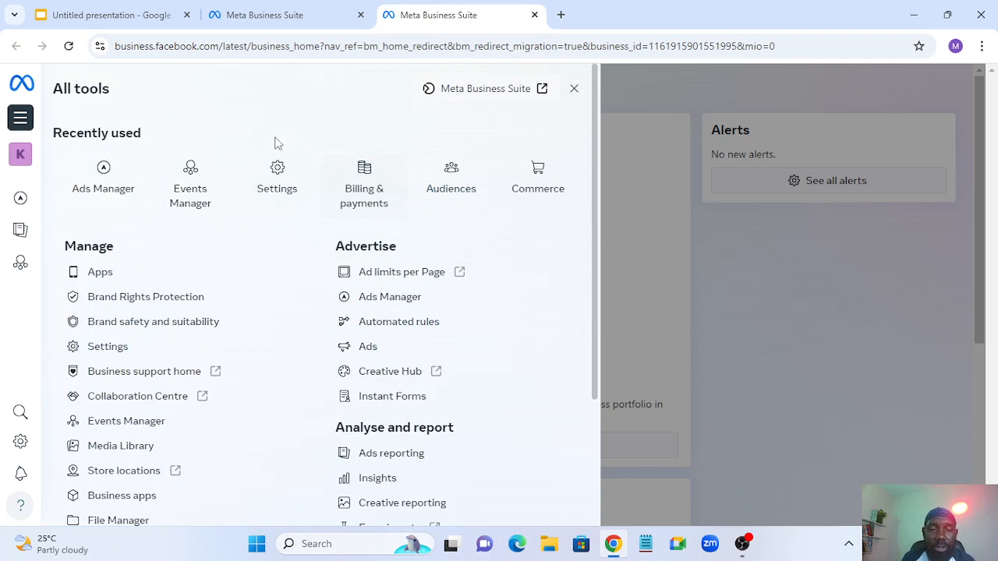
{"action": "left_click", "coordinate": [270, 177]}
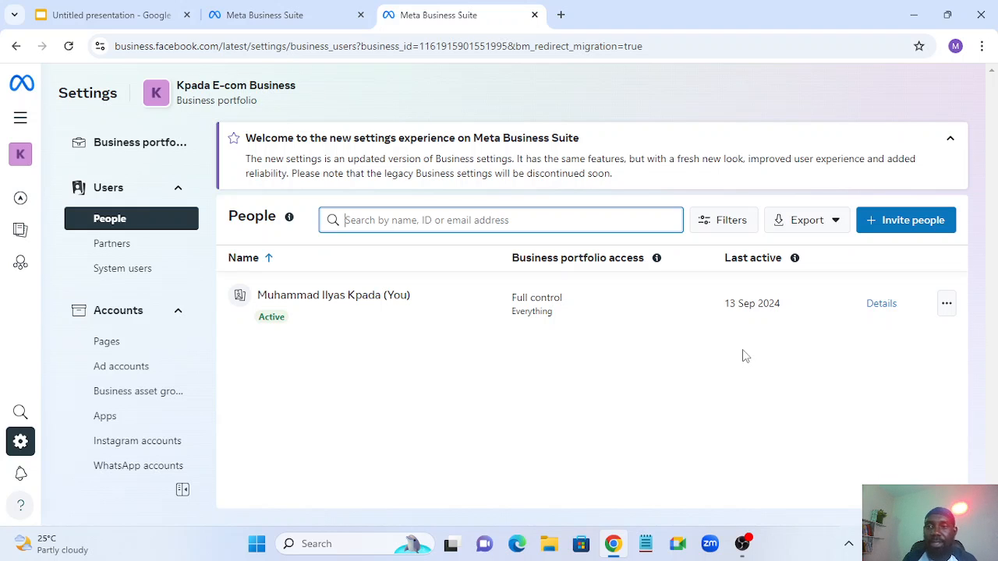
{"action": "left_click", "coordinate": [119, 192]}
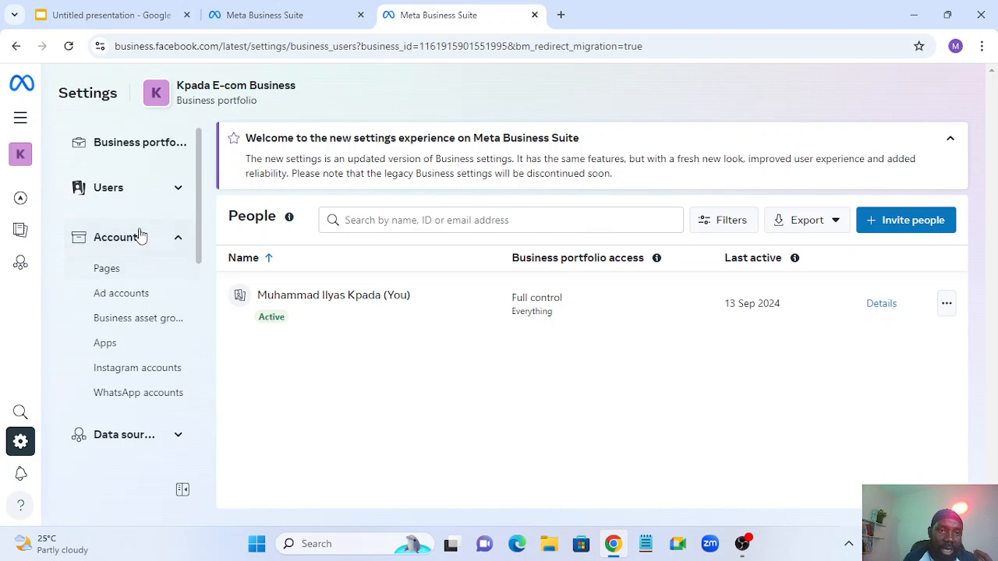
{"action": "scroll", "coordinate": [205, 405], "scroll_direction": "down", "scroll_amount": 2}
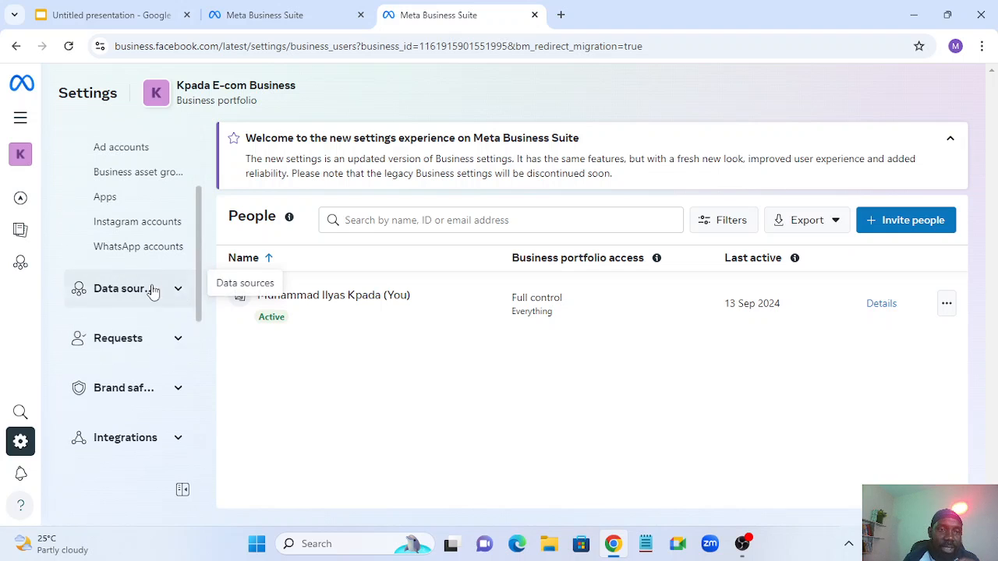
{"action": "scroll", "coordinate": [141, 394], "scroll_direction": "down", "scroll_amount": 1}
{"action": "scroll", "coordinate": [141, 394], "scroll_direction": "down", "scroll_amount": 1}
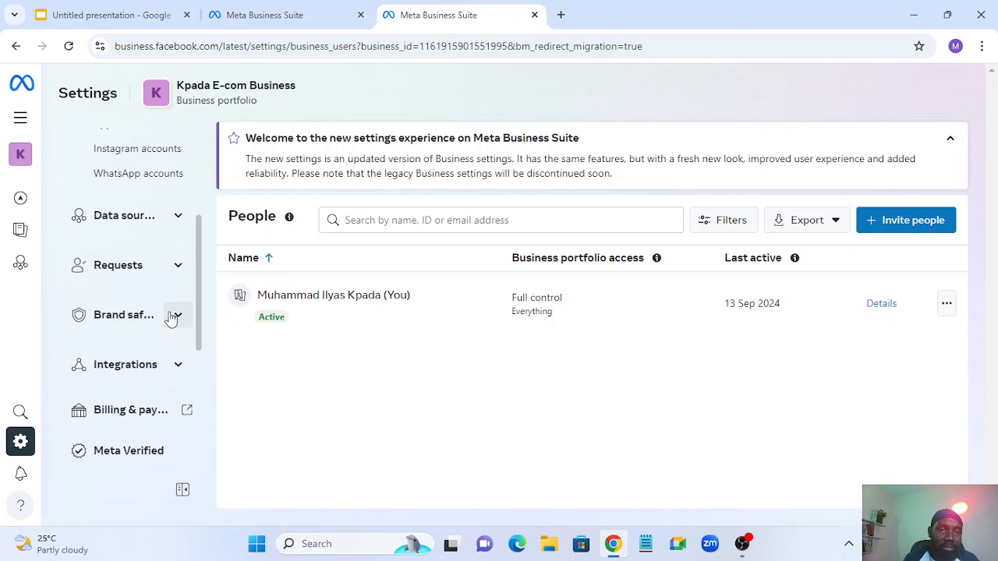
{"action": "left_click", "coordinate": [173, 316]}
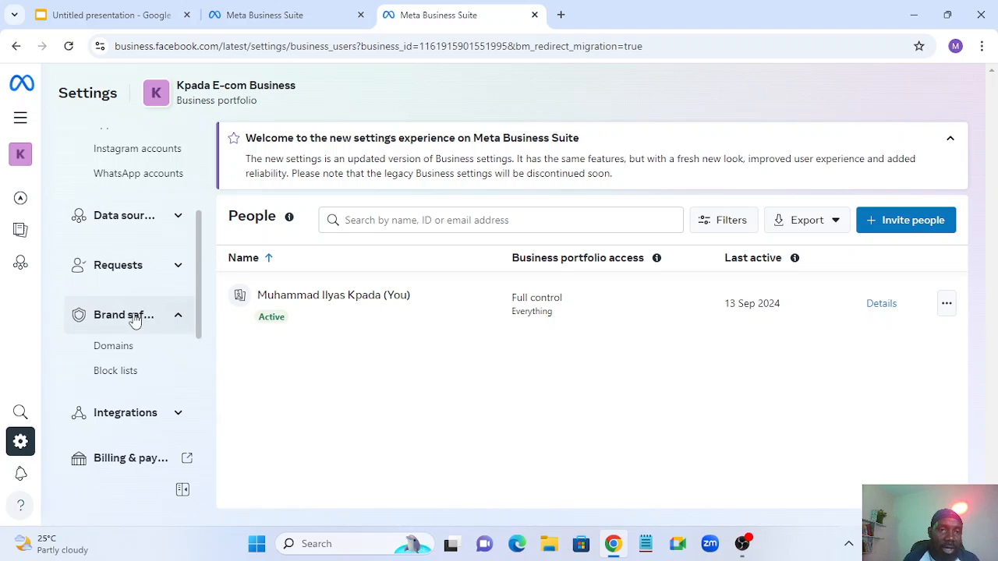
{"action": "scroll", "coordinate": [173, 385], "scroll_direction": "down", "scroll_amount": 1}
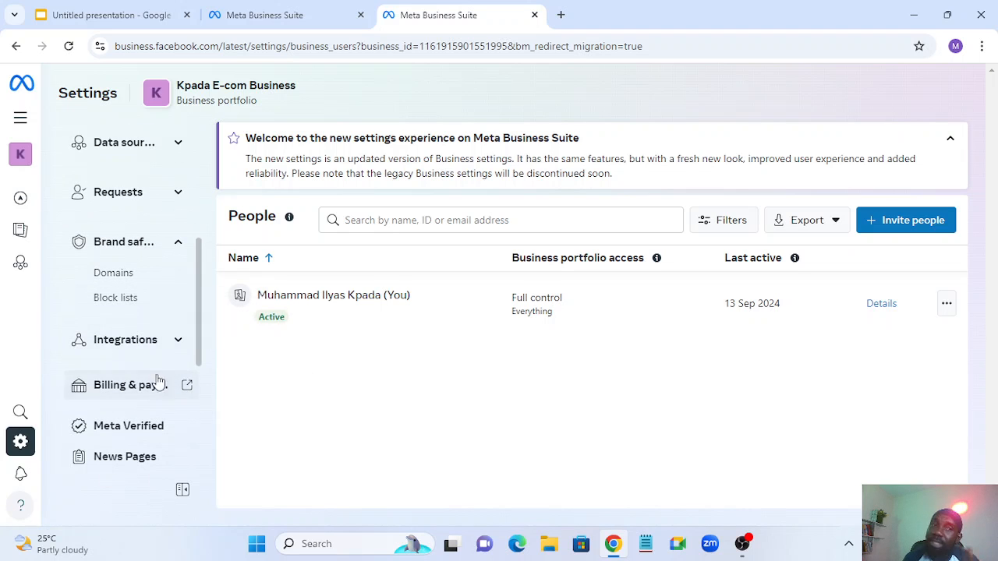
{"action": "scroll", "coordinate": [167, 375], "scroll_direction": "up", "scroll_amount": 1}
{"action": "scroll", "coordinate": [171, 353], "scroll_direction": "up", "scroll_amount": 3}
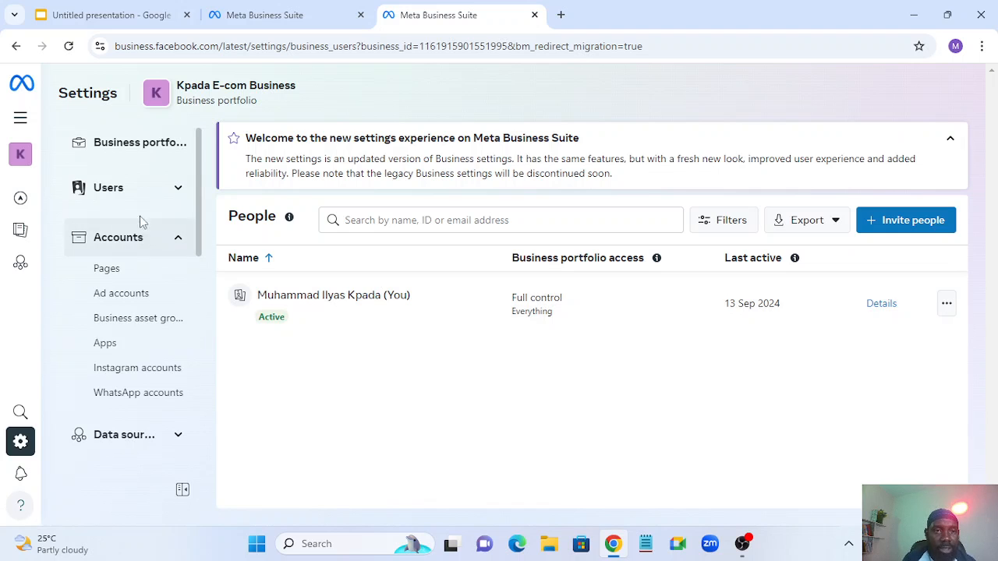
{"action": "left_click", "coordinate": [176, 194]}
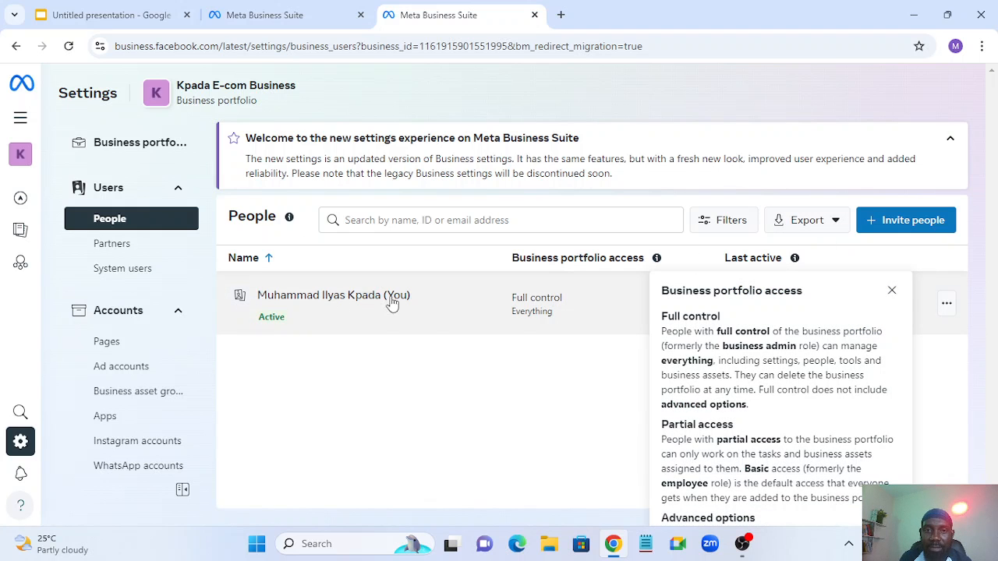
{"action": "left_click", "coordinate": [548, 419]}
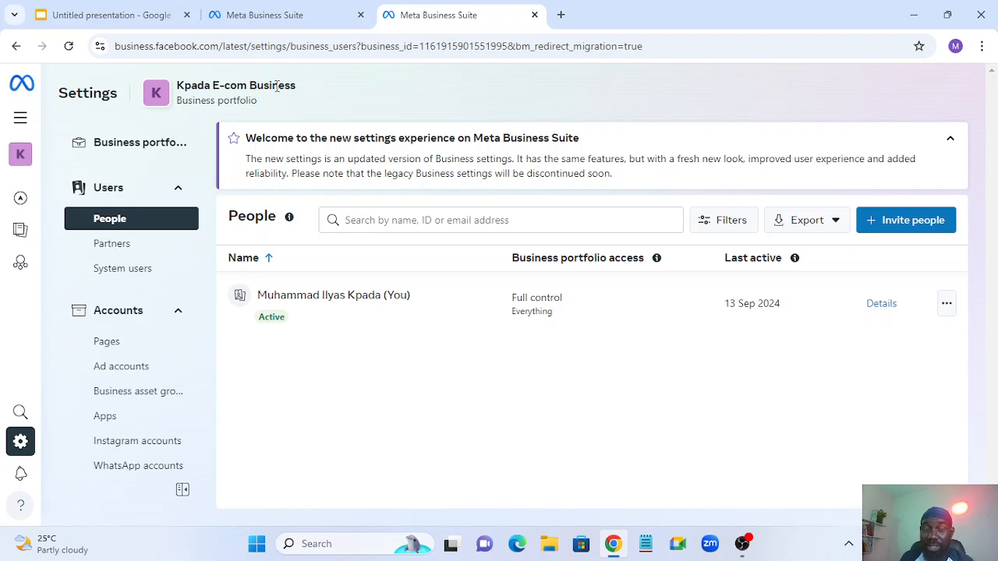
- Invite the invitee's email address with Temporary access and Meta Spark access turned on
{"action": "left_click", "coordinate": [915, 223]}
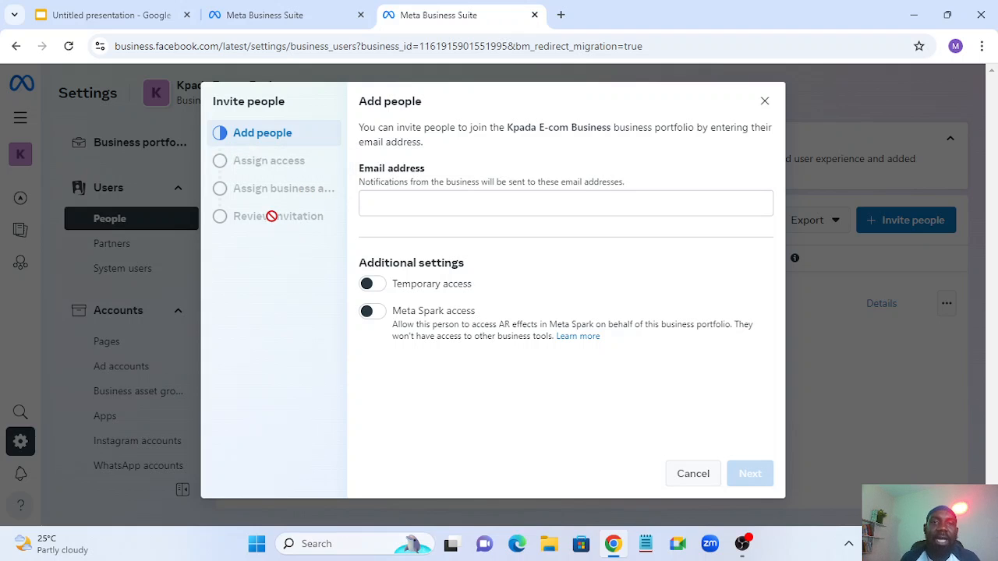
{"action": "left_click", "coordinate": [393, 203]}
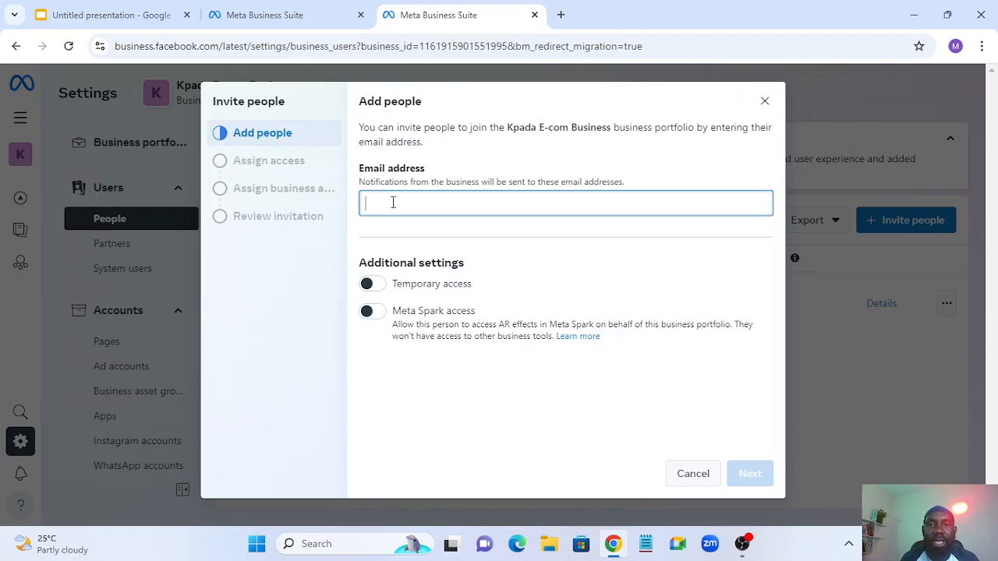
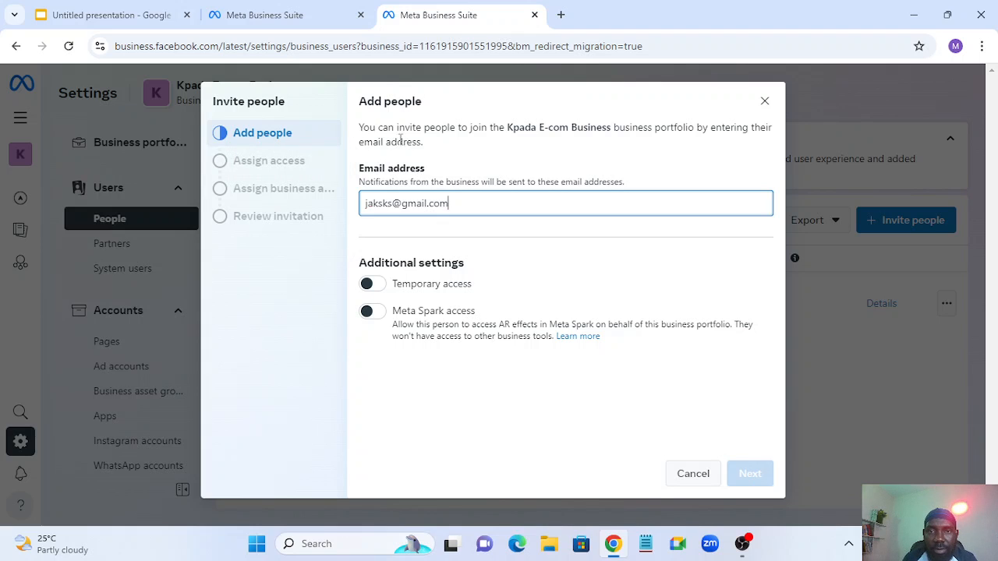
{"action": "left_click", "coordinate": [381, 287]}
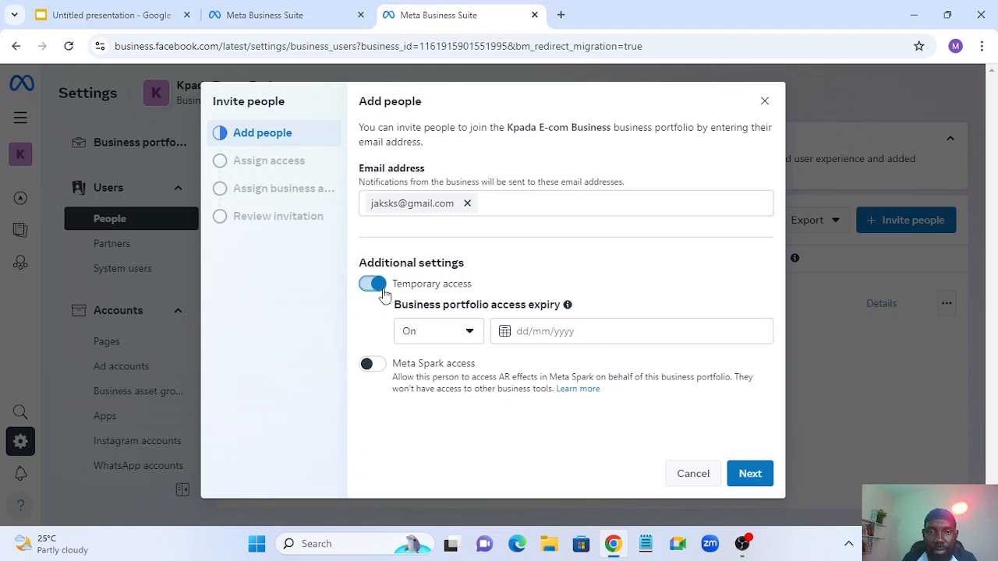
{"action": "left_click", "coordinate": [382, 368]}
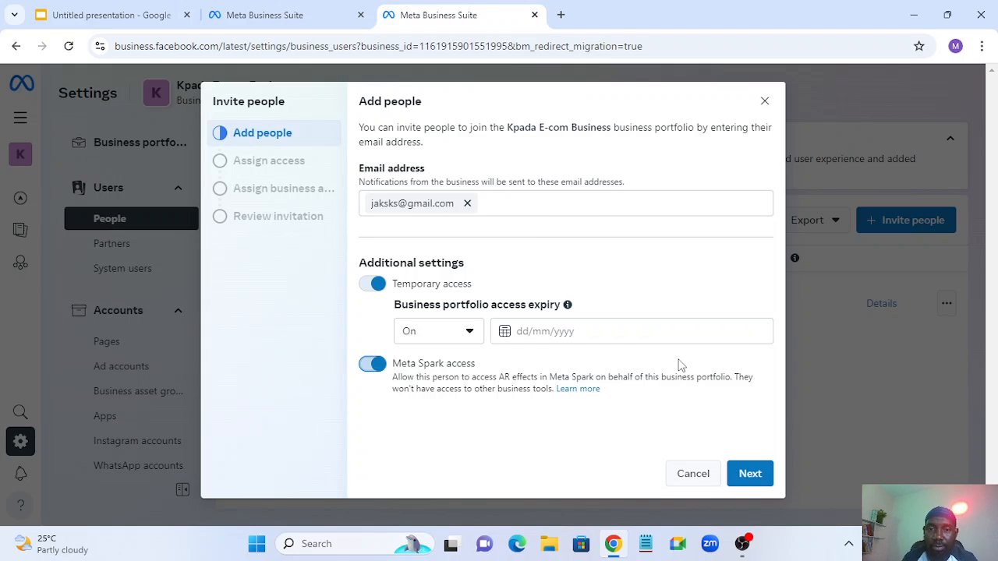
{"action": "left_click", "coordinate": [747, 476]}
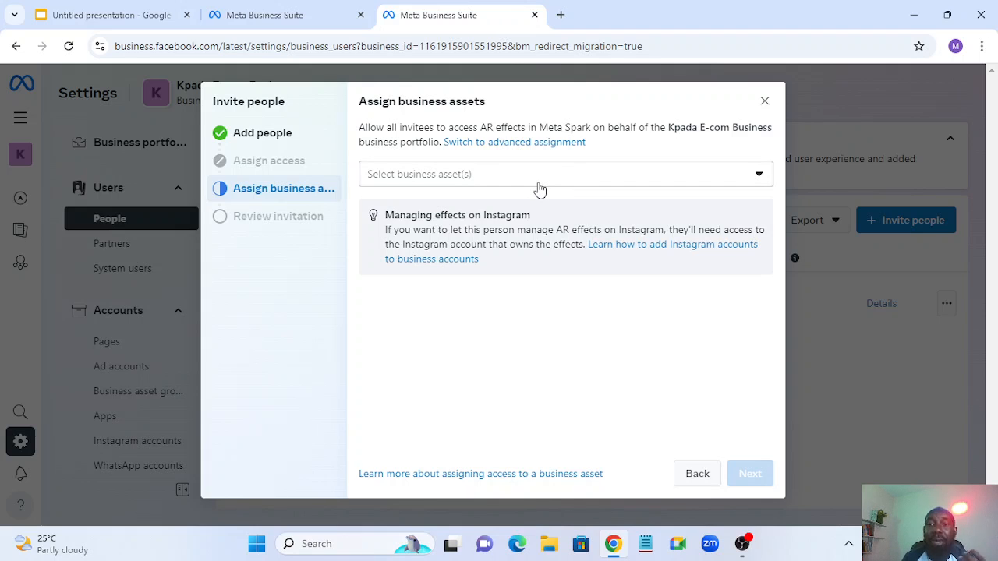
- Check the assignable business assets, then discard the invitation and go to Partners
{"action": "left_click", "coordinate": [494, 188]}
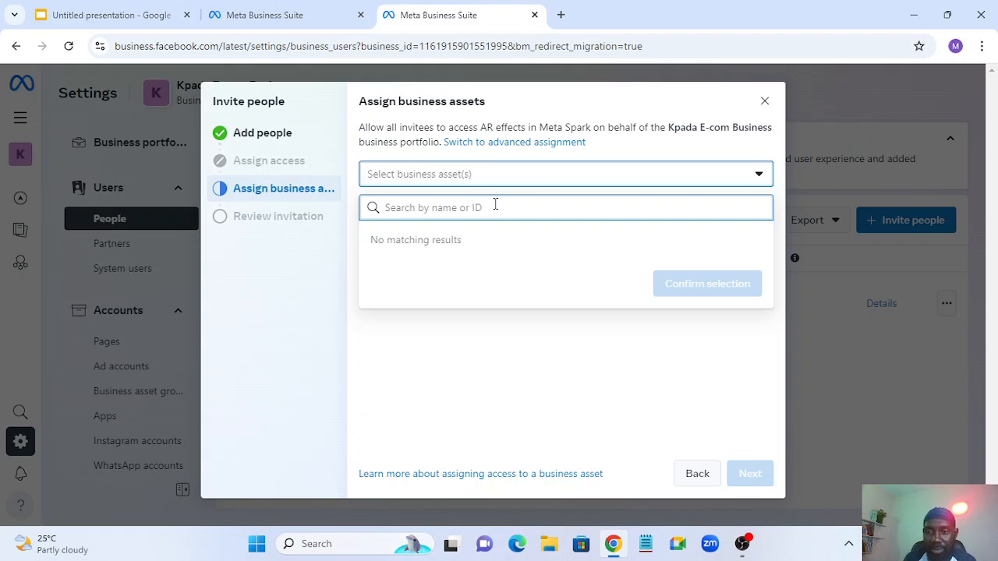
{"action": "left_click", "coordinate": [764, 101]}
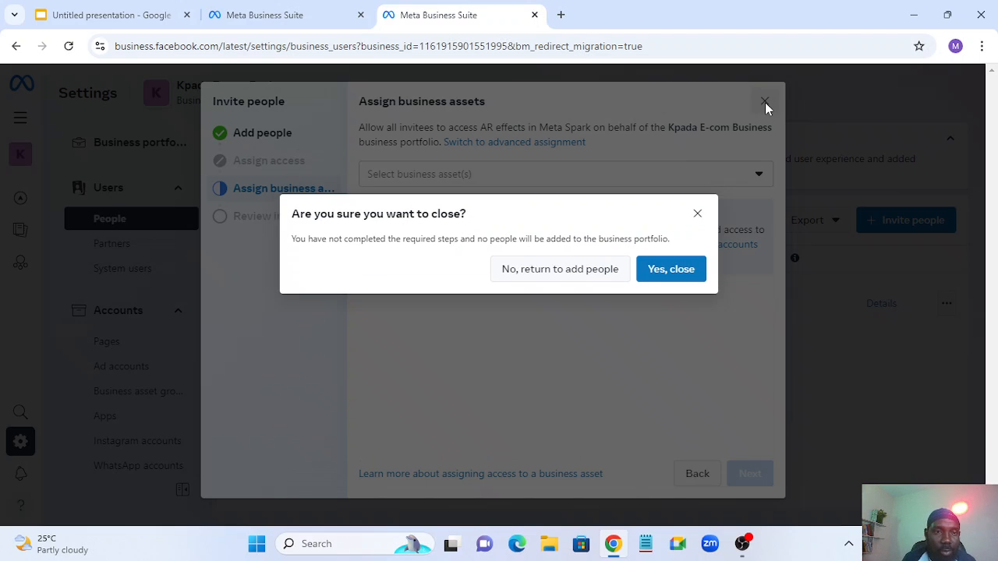
{"action": "left_click", "coordinate": [675, 278]}
{"action": "left_click", "coordinate": [109, 246]}
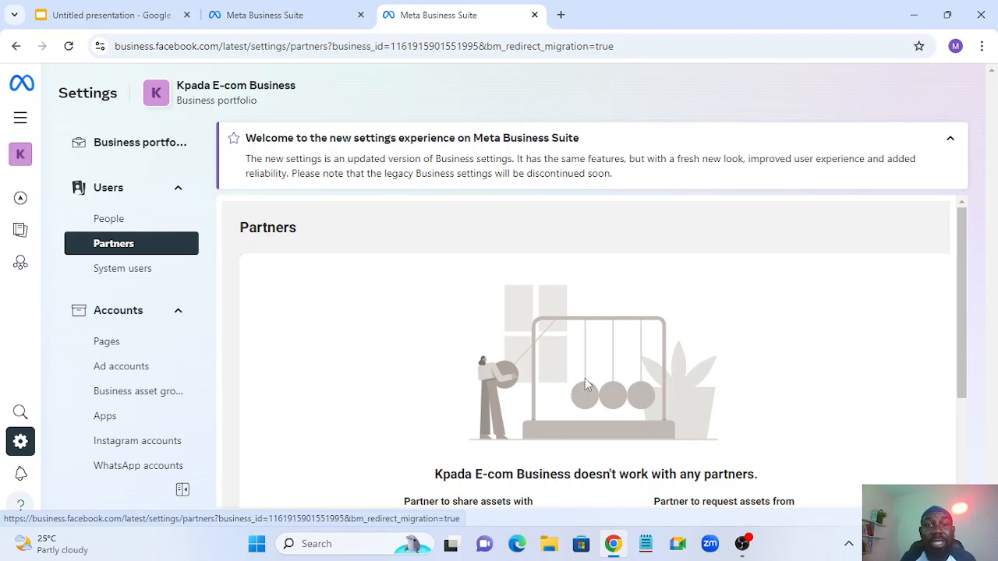
- Review the empty Partners page and cancel adding a partner business ID
{"action": "scroll", "coordinate": [591, 328], "scroll_direction": "down", "scroll_amount": 2}
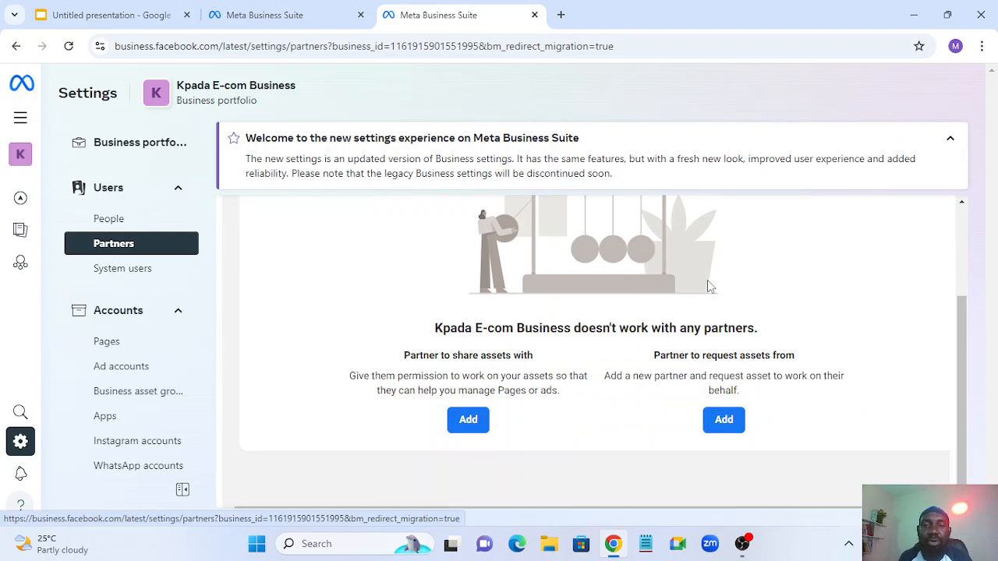
{"action": "scroll", "coordinate": [597, 380], "scroll_direction": "up", "scroll_amount": 2}
{"action": "scroll", "coordinate": [597, 312], "scroll_direction": "down", "scroll_amount": 2}
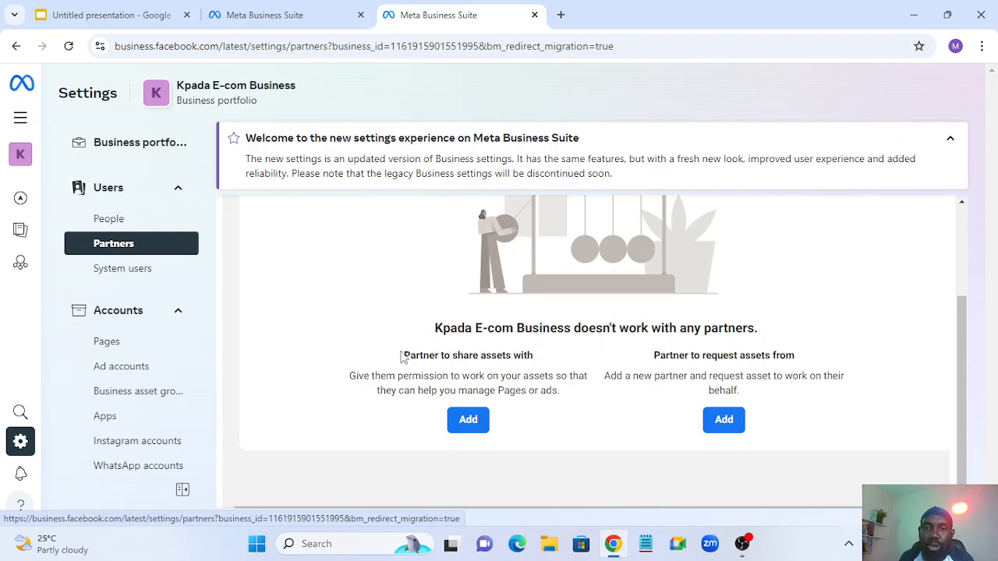
{"action": "left_click_drag", "start_coordinate": [404, 355], "coordinate": [548, 360]}
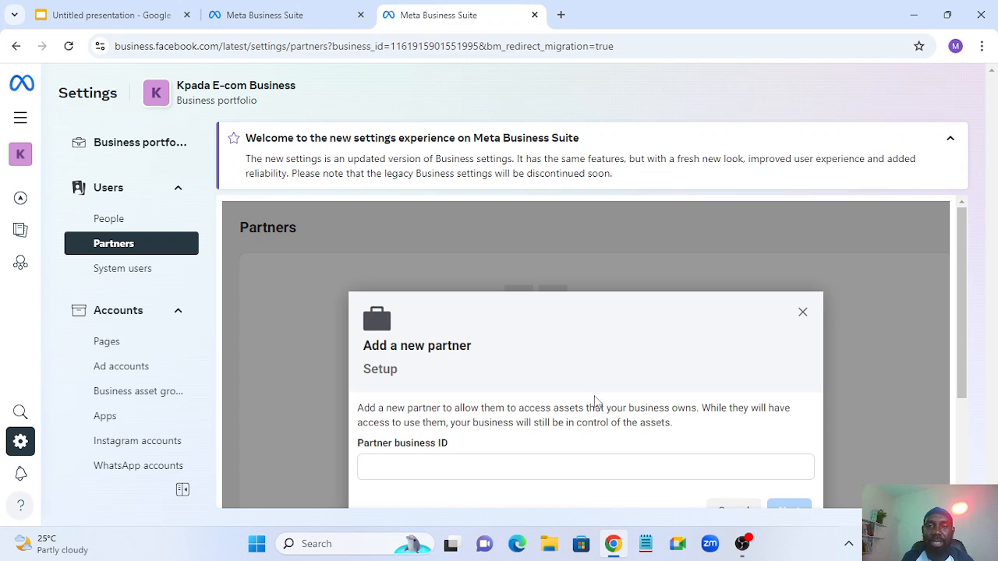
{"action": "scroll", "coordinate": [595, 403], "scroll_direction": "down", "scroll_amount": 2}
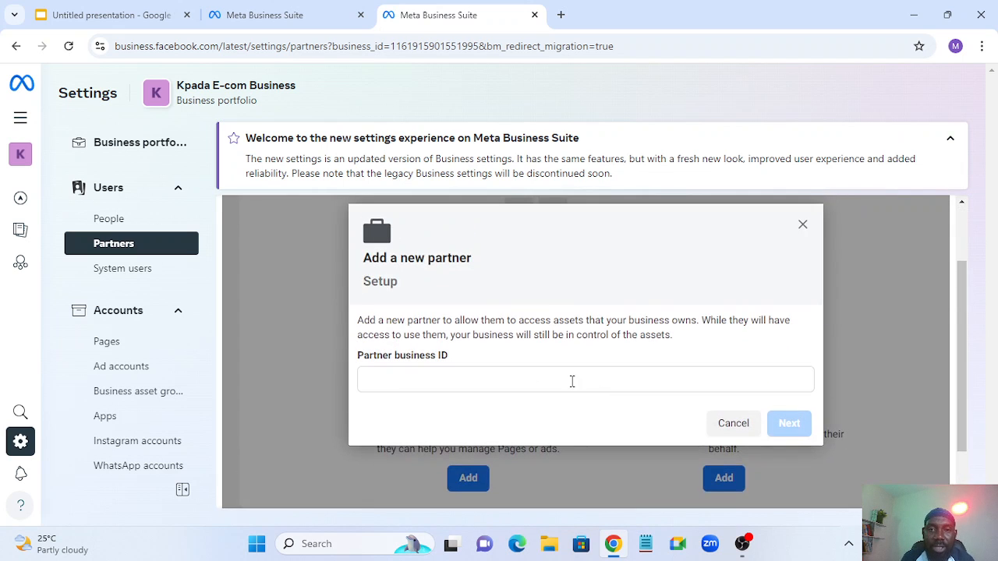
{"action": "left_click", "coordinate": [414, 381]}
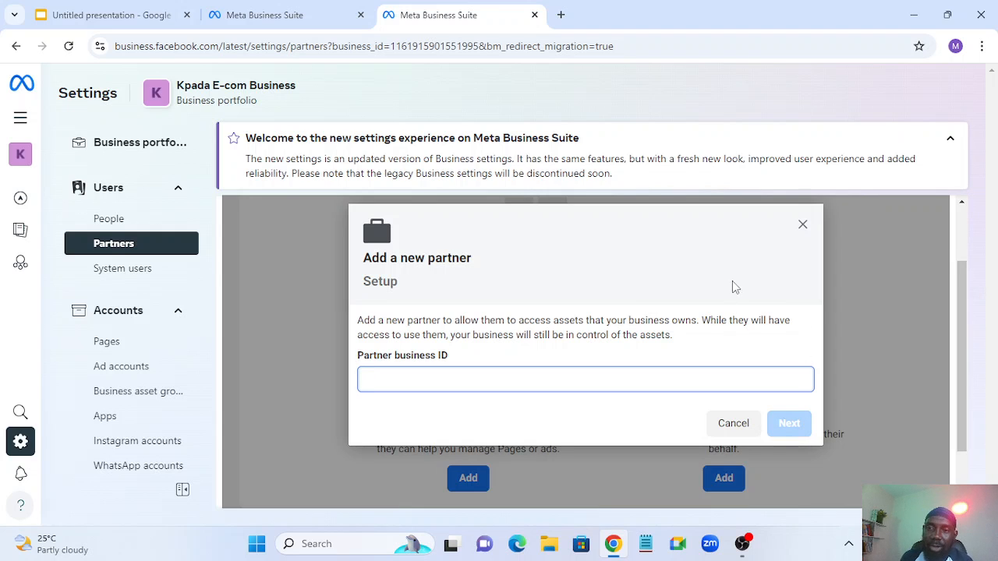
{"action": "left_click", "coordinate": [802, 225]}
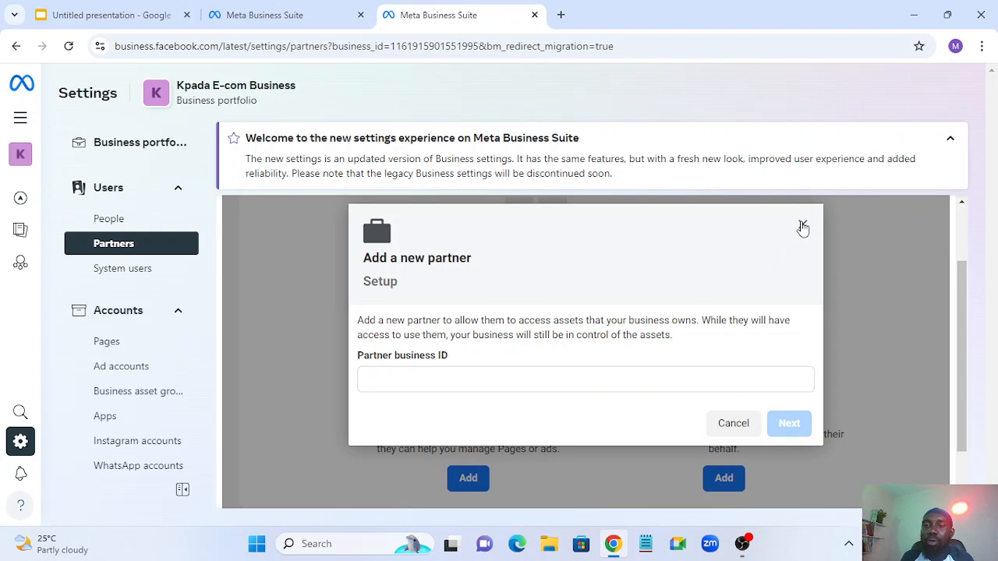
{"action": "scroll", "coordinate": [813, 424], "scroll_direction": "down", "scroll_amount": 1}
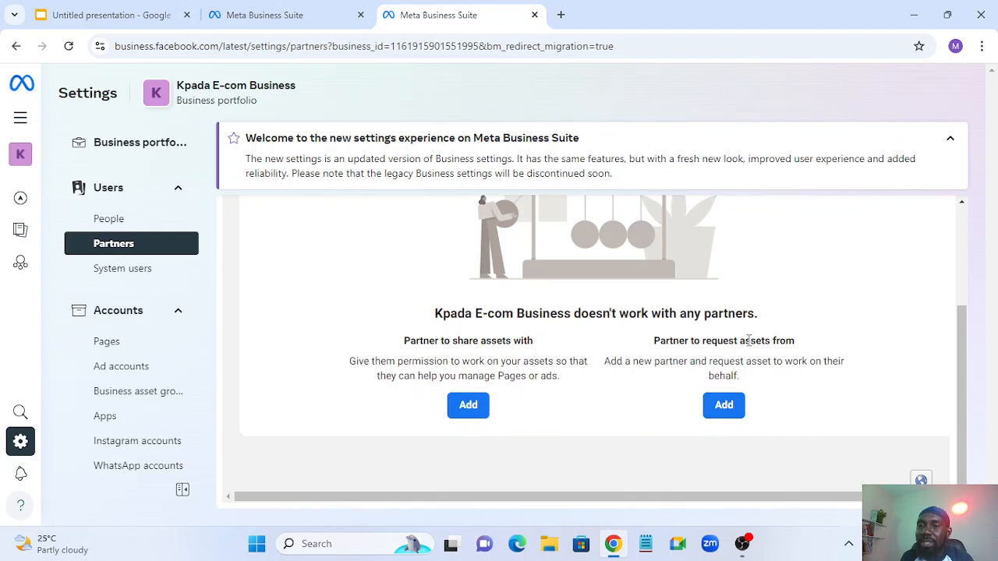
{"action": "left_click", "coordinate": [724, 406]}
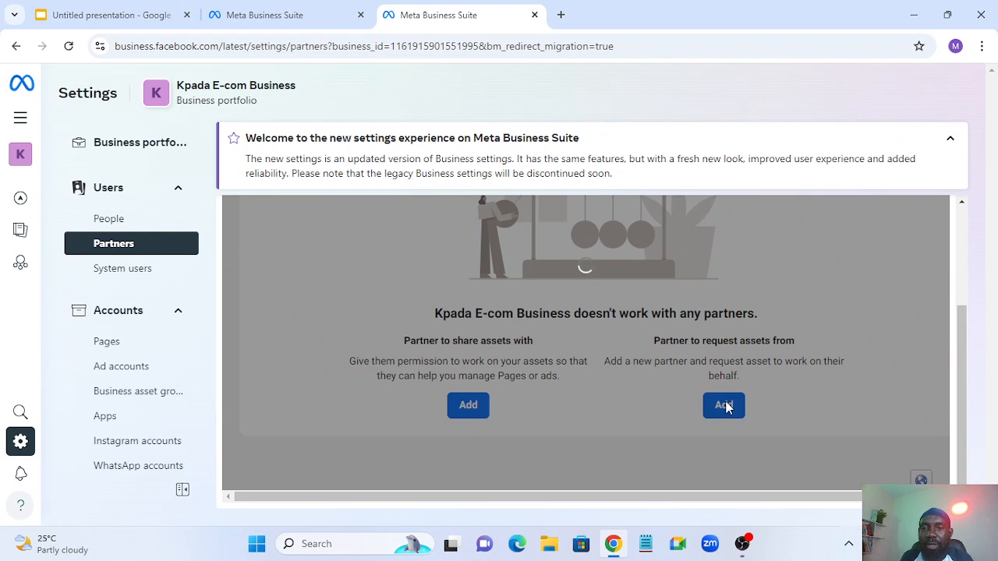
{"action": "scroll", "coordinate": [613, 383], "scroll_direction": "up", "scroll_amount": 5}
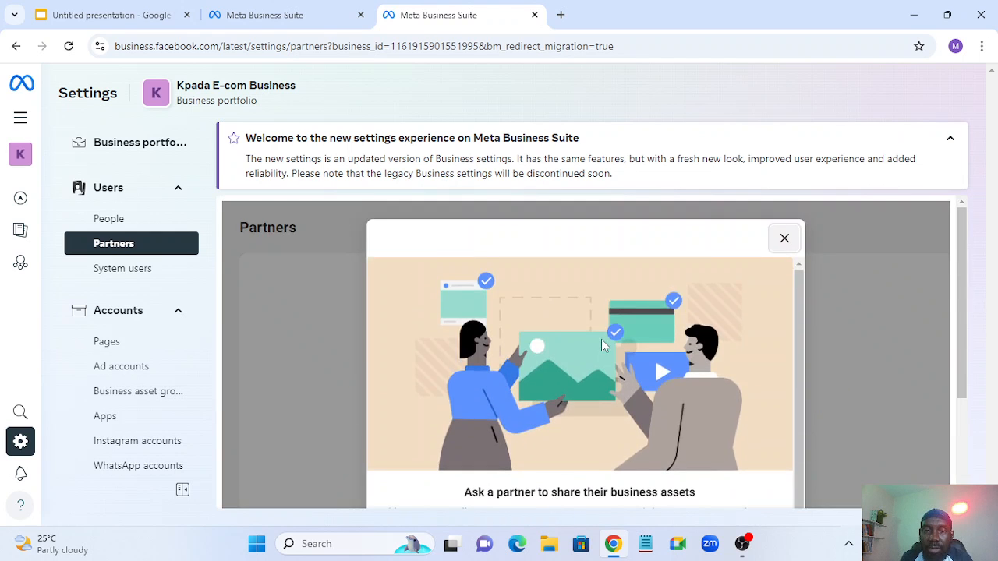
{"action": "scroll", "coordinate": [601, 339], "scroll_direction": "down", "scroll_amount": 5}
{"action": "scroll", "coordinate": [600, 395], "scroll_direction": "down", "scroll_amount": 1}
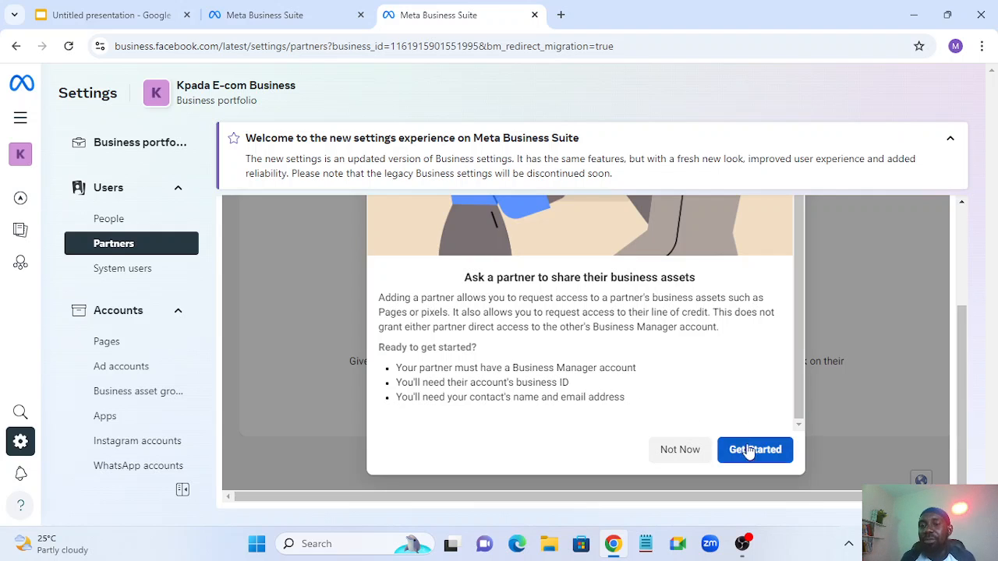
{"action": "left_click", "coordinate": [664, 450]}
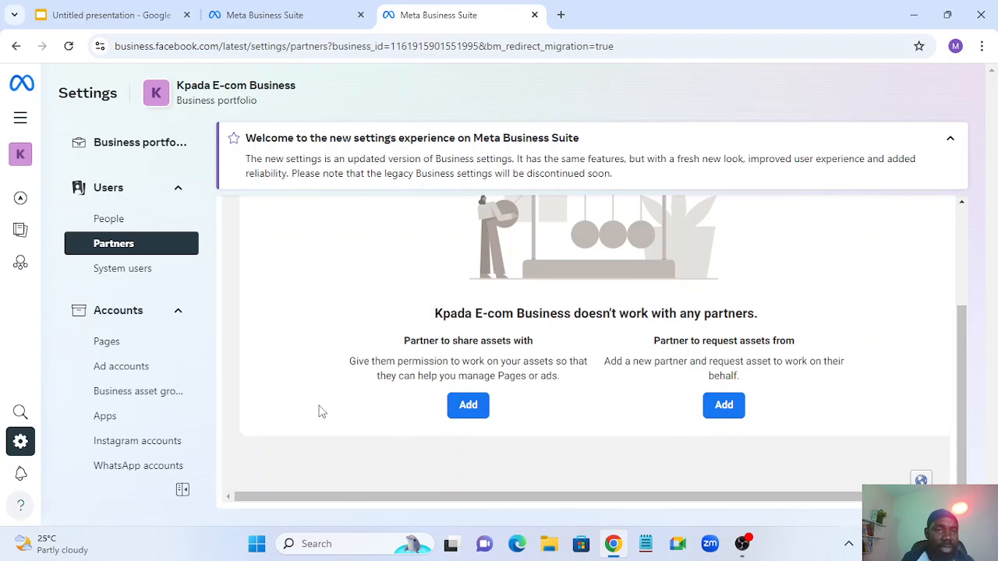
- Check the empty System users list, toggle the Accounts group, and move to Pages
{"action": "left_click", "coordinate": [127, 274]}
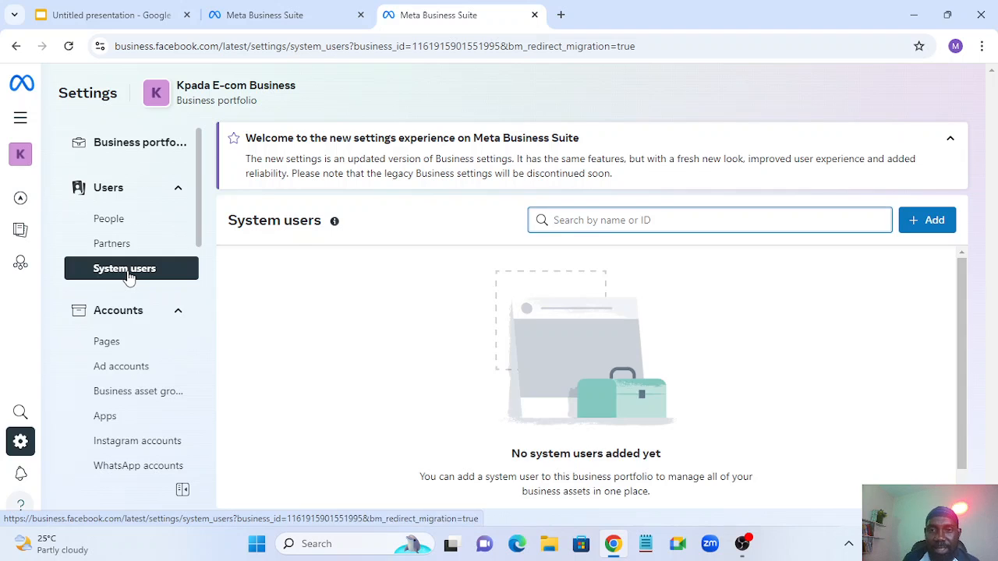
{"action": "scroll", "coordinate": [858, 297], "scroll_direction": "down", "scroll_amount": 1}
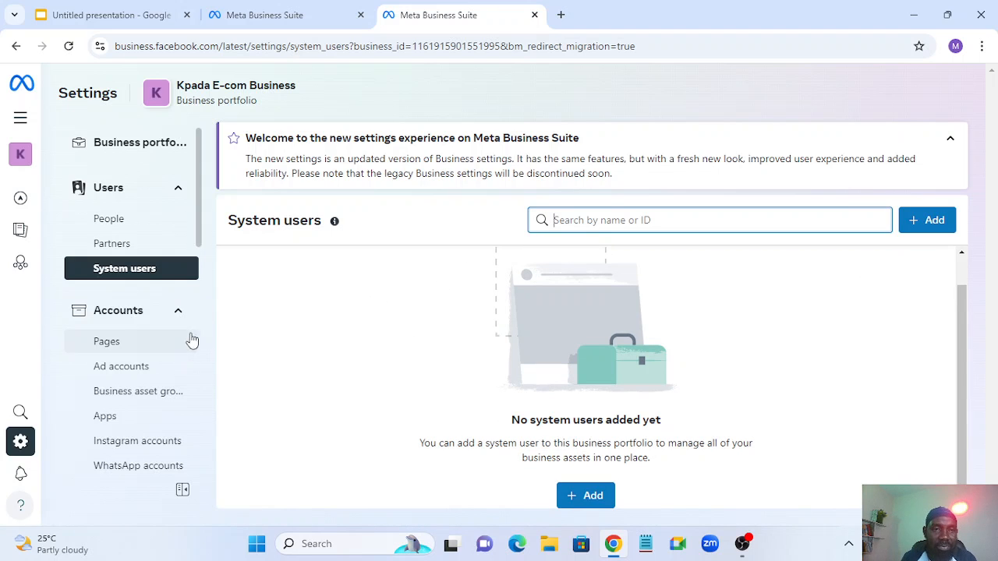
{"action": "left_click", "coordinate": [178, 312]}
{"action": "left_click", "coordinate": [179, 314]}
{"action": "left_click", "coordinate": [179, 313]}
{"action": "left_click", "coordinate": [179, 313]}
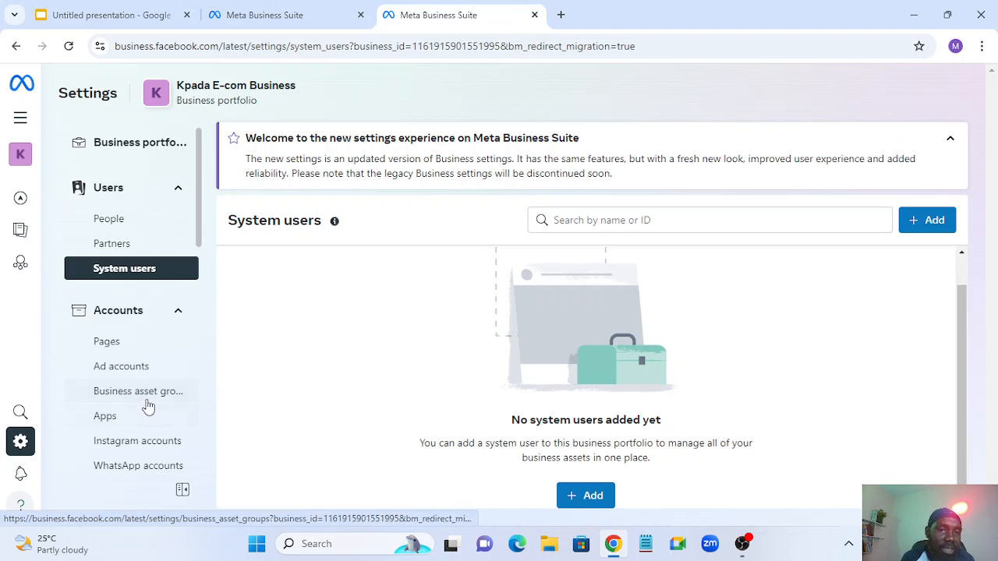
{"action": "left_click", "coordinate": [113, 351]}
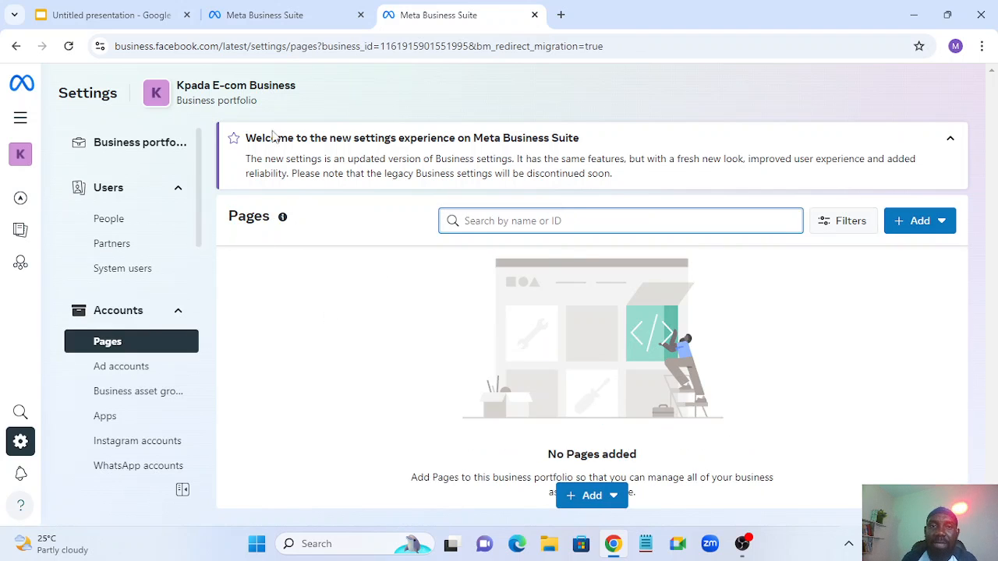
- Choose 'Add an existing Facebook Page' from the Pages Add menu
{"action": "mouse_move", "coordinate": [301, 224]}
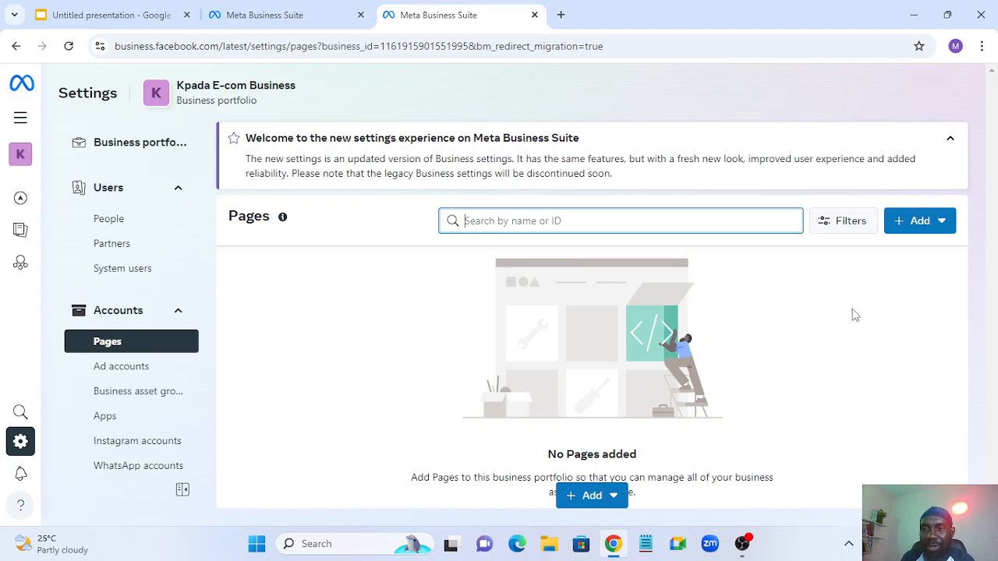
{"action": "left_click", "coordinate": [914, 228]}
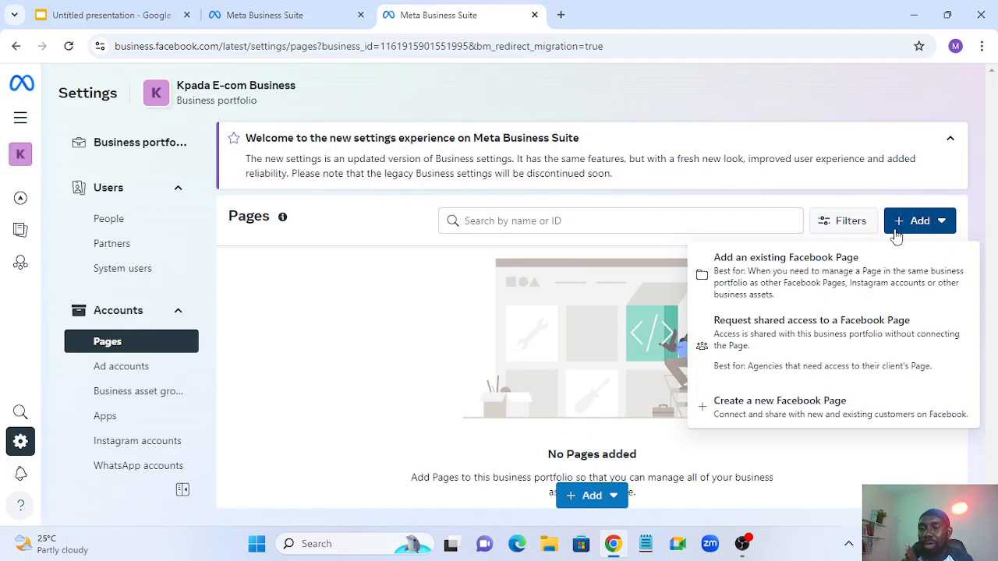
{"action": "left_click", "coordinate": [771, 290]}
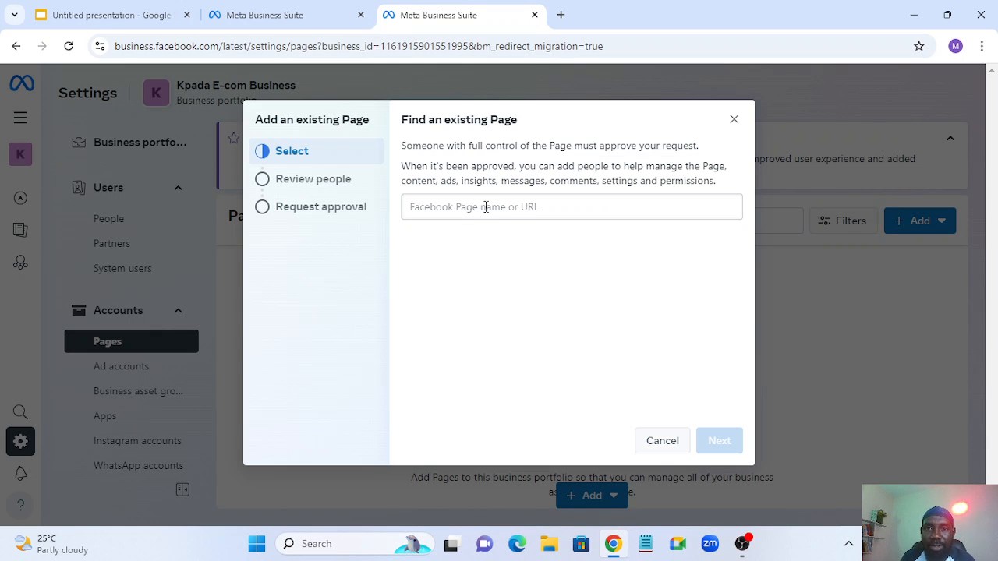
- Search 'herbal sol' and select the Halal Herbal Solution Page to add
{"action": "left_click", "coordinate": [485, 207]}
{"action": "type", "text": "k"}
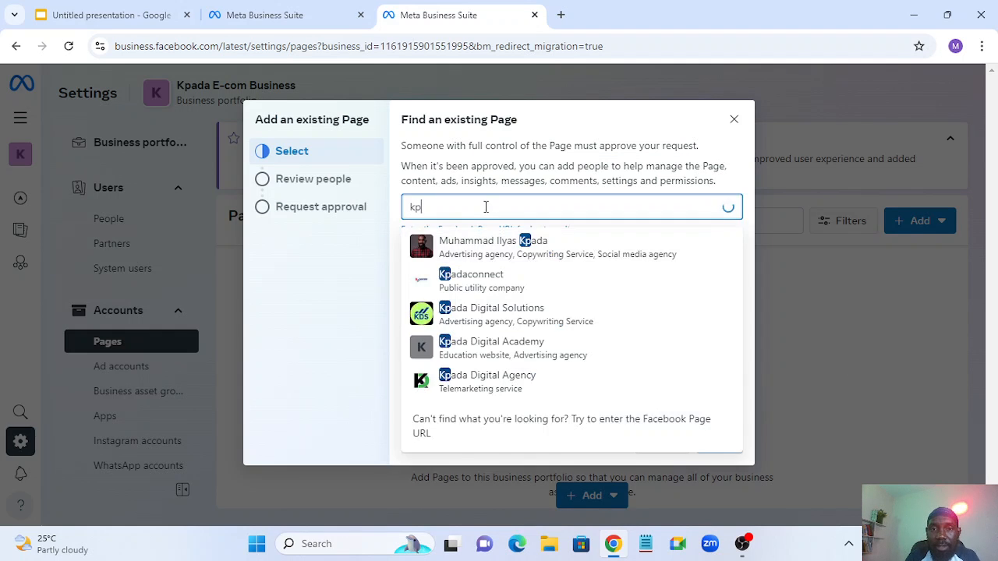
{"action": "key", "text": "BackSpace"}
{"action": "type", "text": "her"}
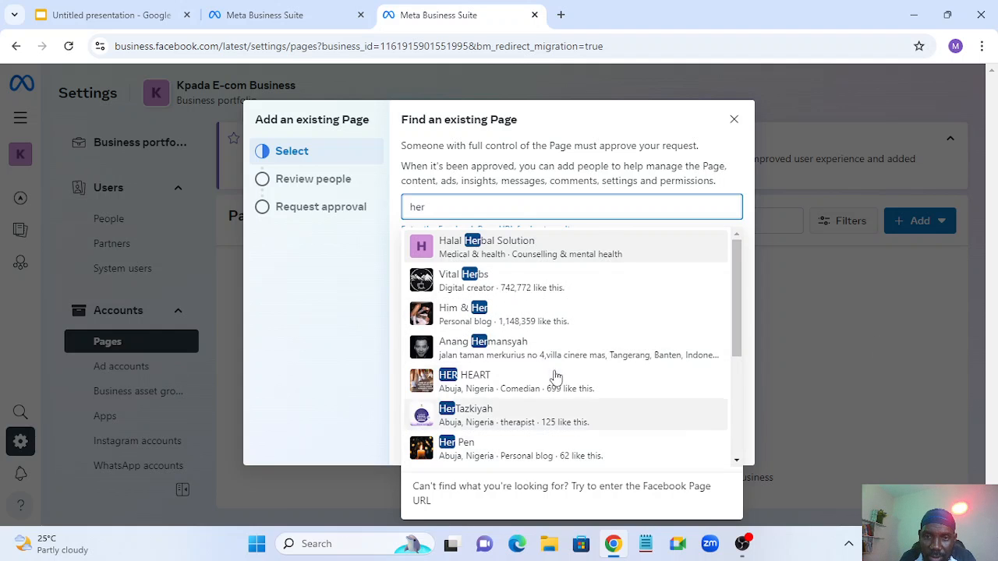
{"action": "type", "text": "bal"}
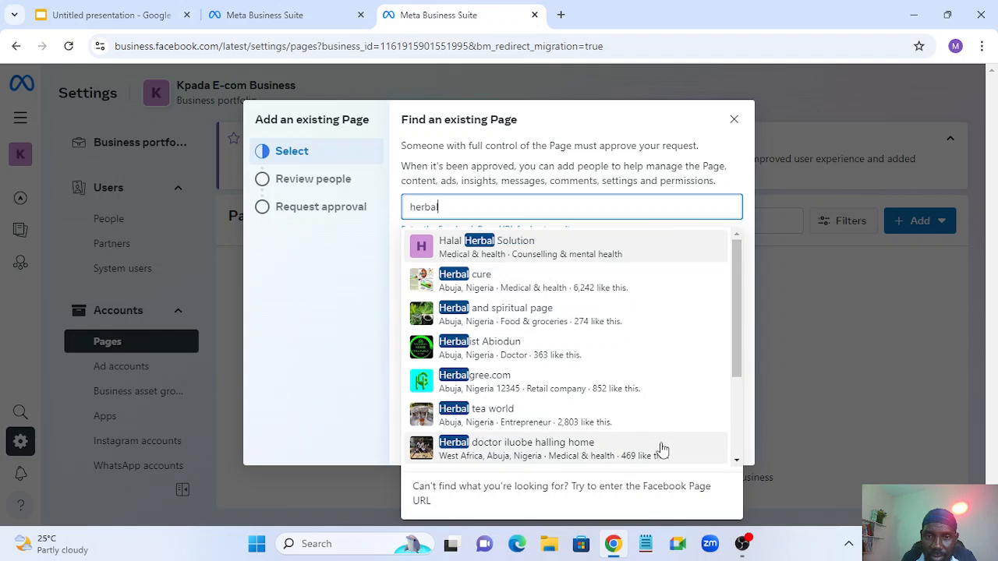
{"action": "scroll", "coordinate": [659, 449], "scroll_direction": "down", "scroll_amount": 2}
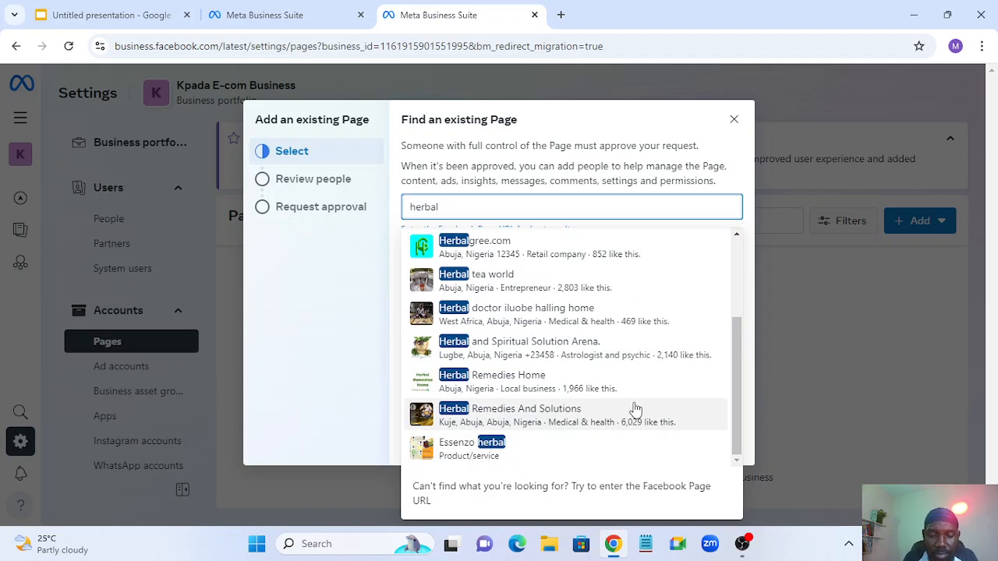
{"action": "type", "text": "sol"}
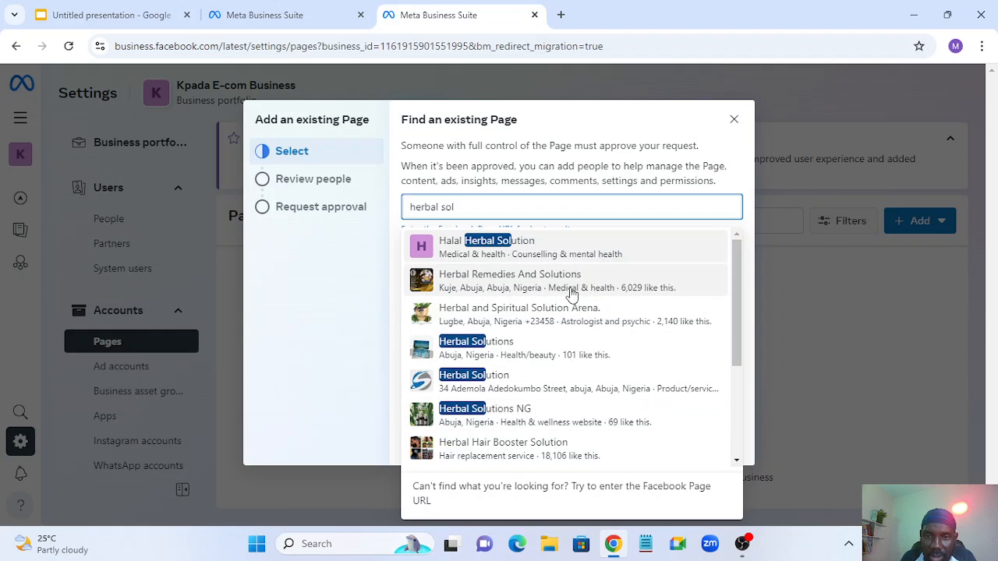
{"action": "left_click", "coordinate": [492, 255]}
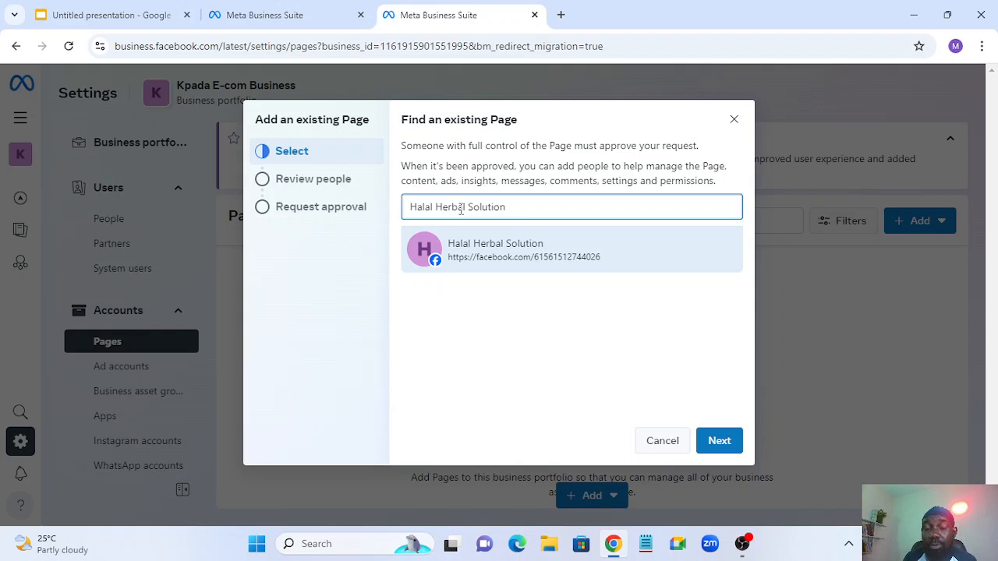
- Go through the access review, accept the claim terms, then close the request unclaimed
{"action": "left_click", "coordinate": [724, 443]}
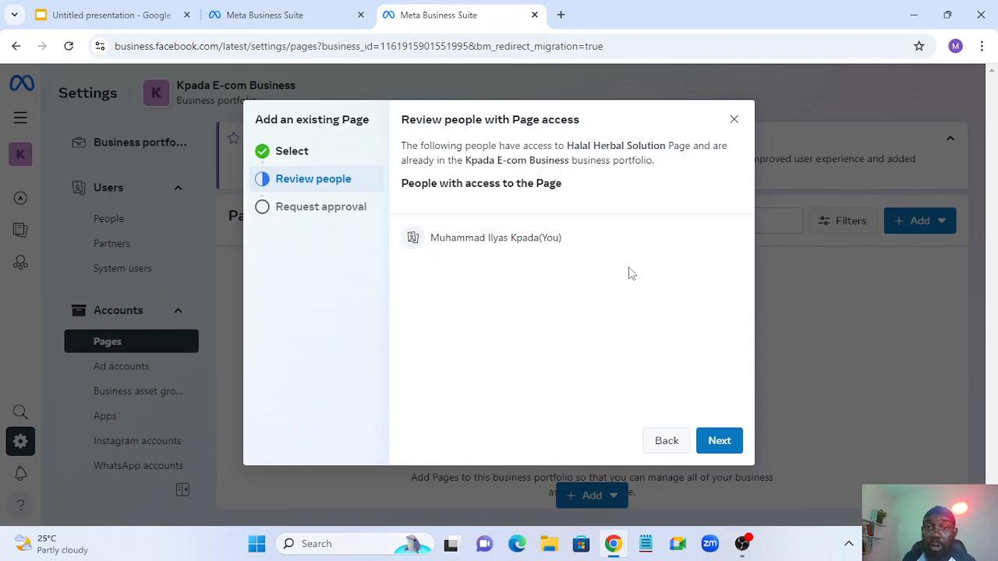
{"action": "left_click", "coordinate": [719, 442]}
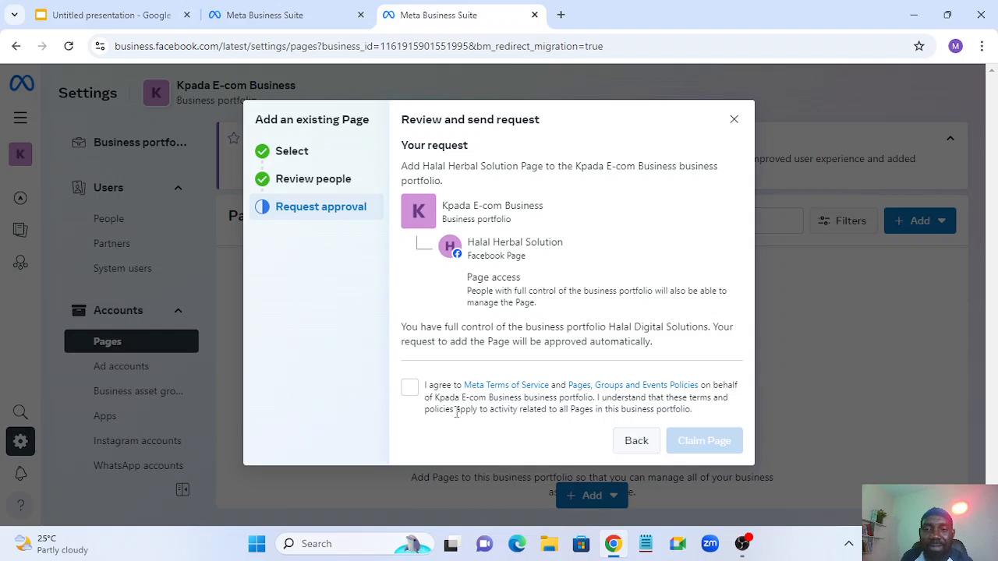
{"action": "left_click", "coordinate": [409, 387]}
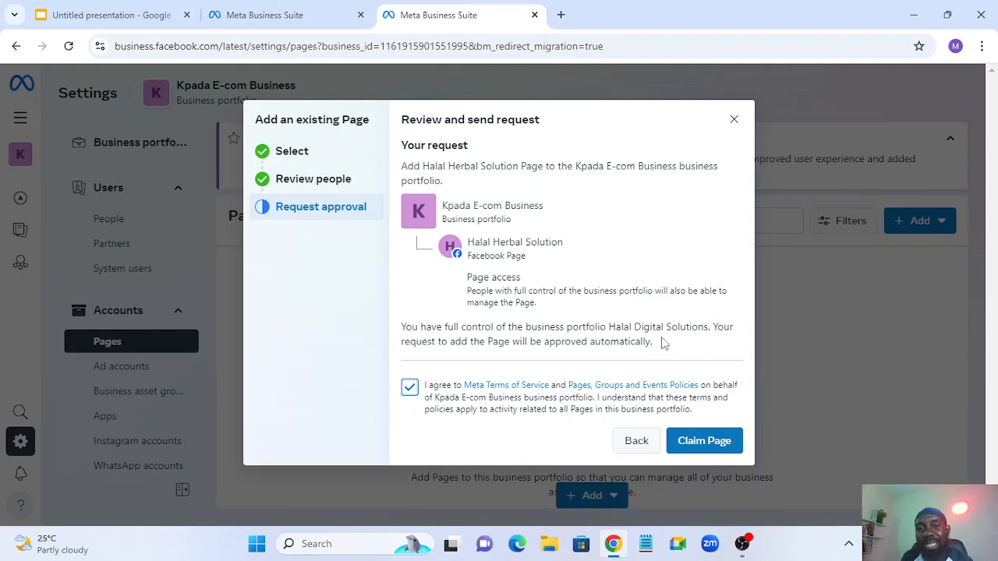
{"action": "left_click", "coordinate": [733, 119]}
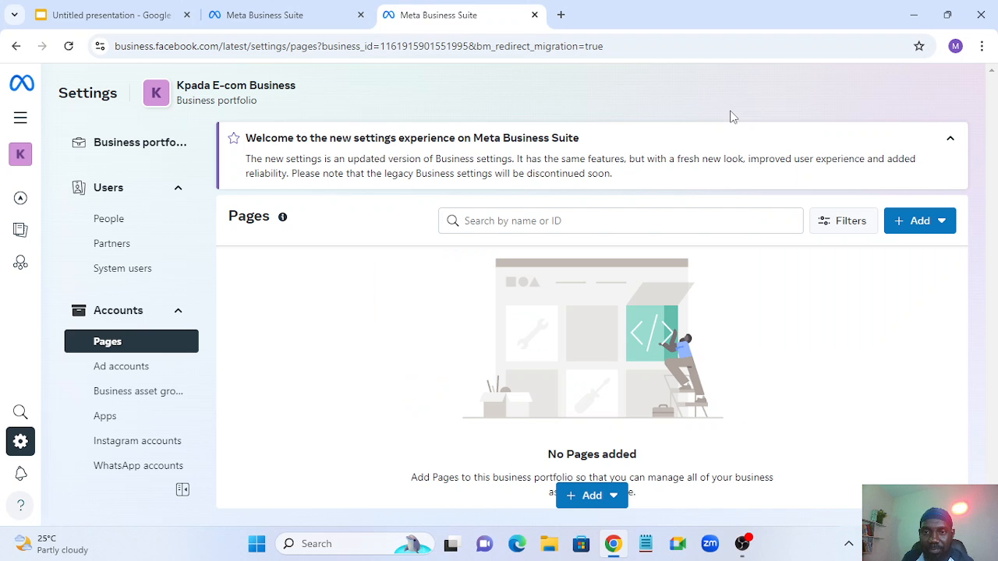
- Start a request for shared access to a Facebook Page, then cancel it
{"action": "left_click", "coordinate": [923, 222]}
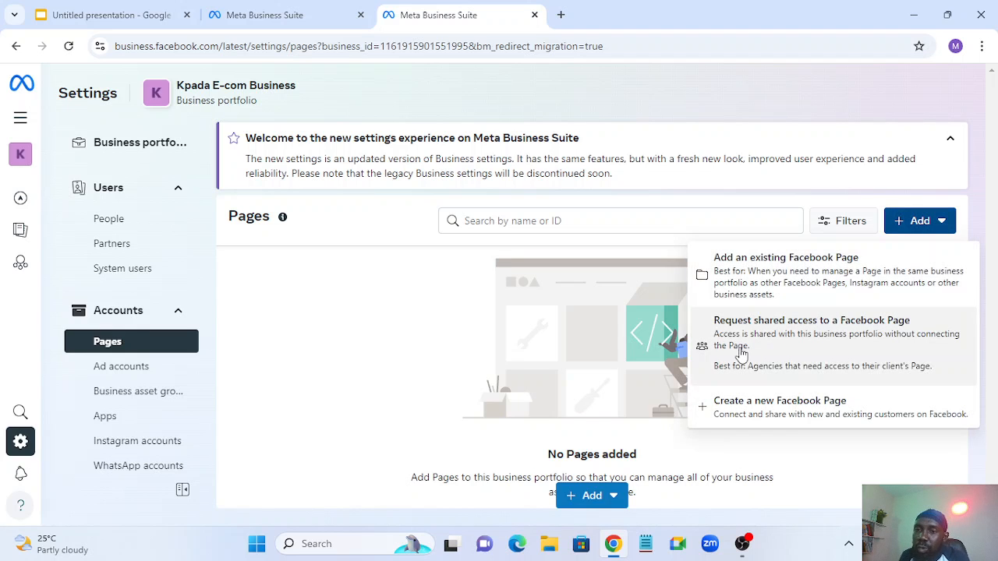
{"action": "left_click", "coordinate": [840, 335]}
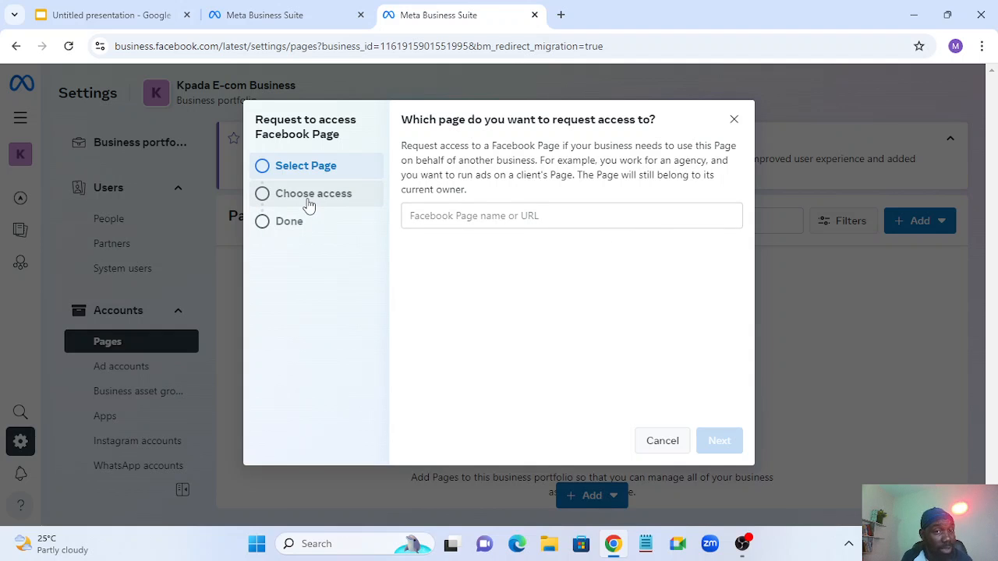
{"action": "left_click", "coordinate": [734, 121]}
- Dismiss the Page adding options and go to the Ad accounts settings
{"action": "left_click", "coordinate": [941, 222]}
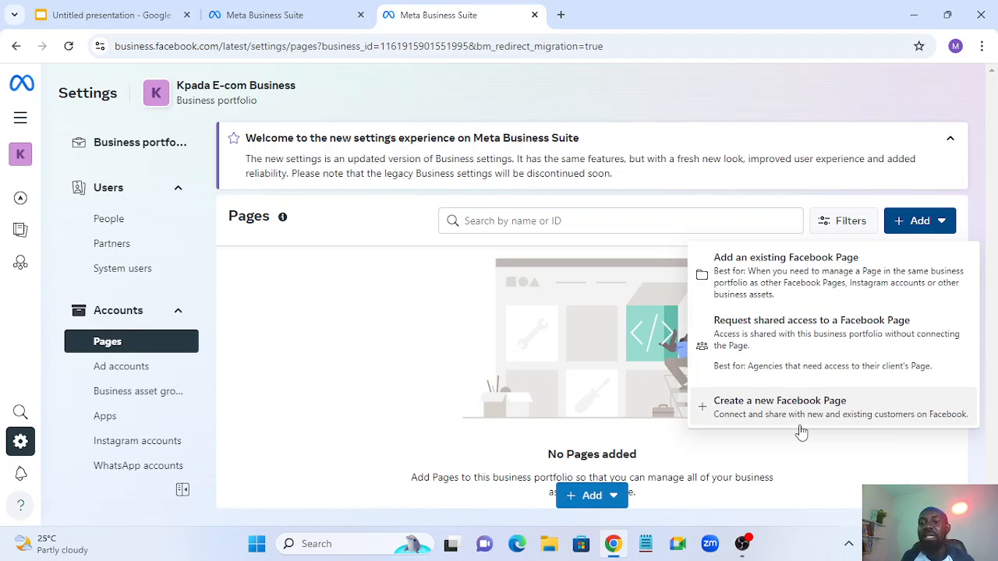
{"action": "left_click", "coordinate": [838, 452]}
{"action": "left_click", "coordinate": [148, 371]}
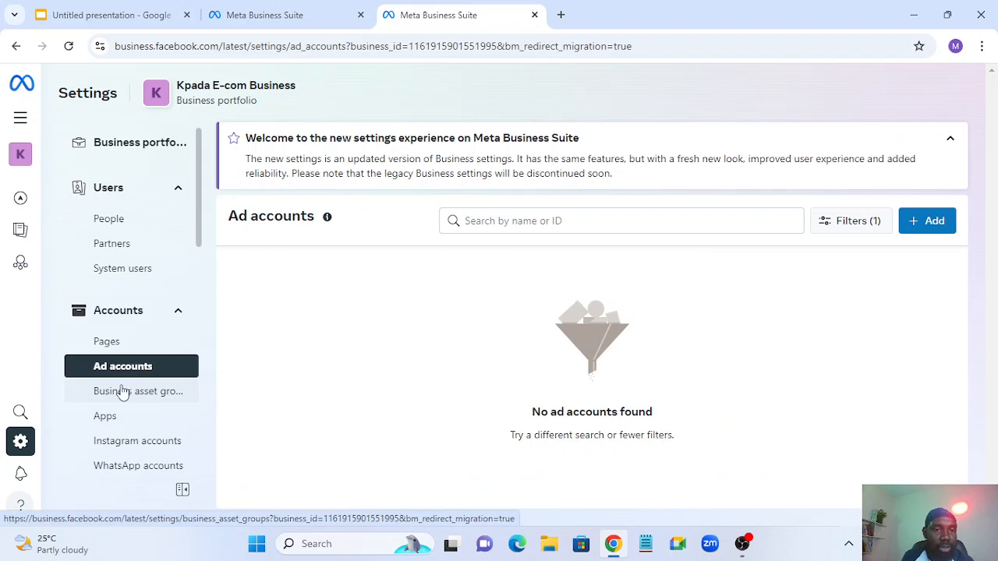
- Open the add-ad-account choices, then close them without adding an ad account
{"action": "left_click", "coordinate": [925, 223]}
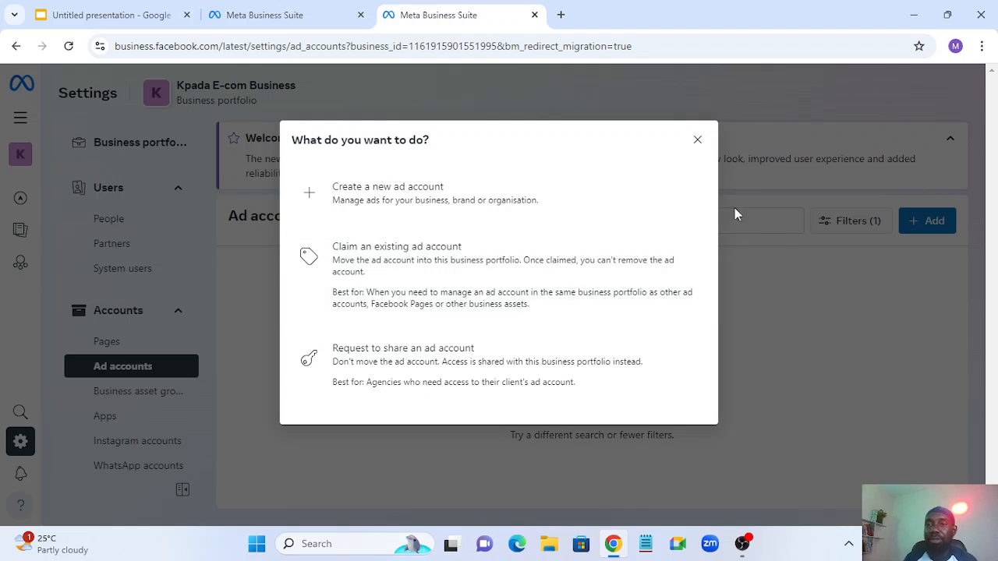
{"action": "left_click", "coordinate": [696, 141]}
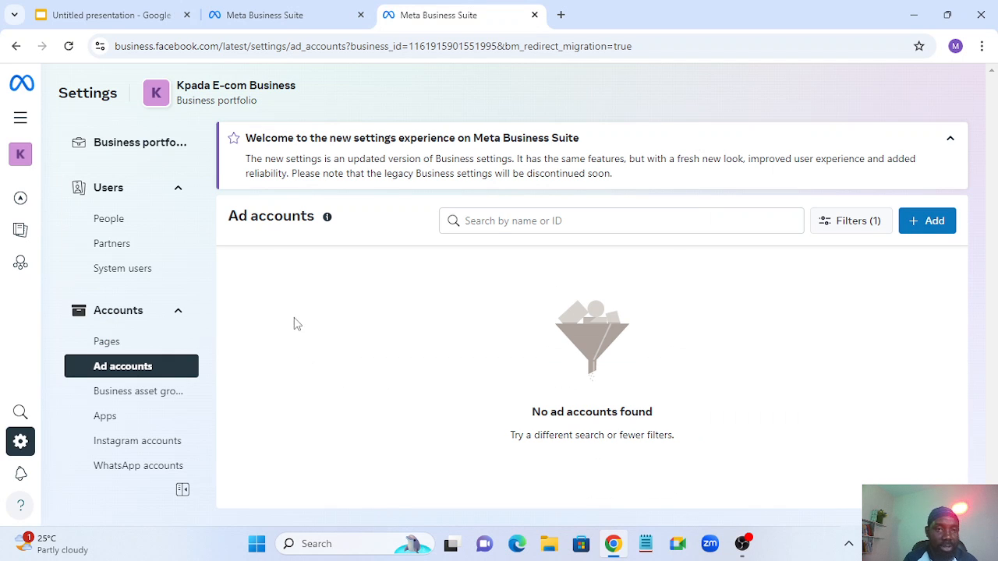
{"action": "scroll", "coordinate": [125, 341], "scroll_direction": "down", "scroll_amount": 2}
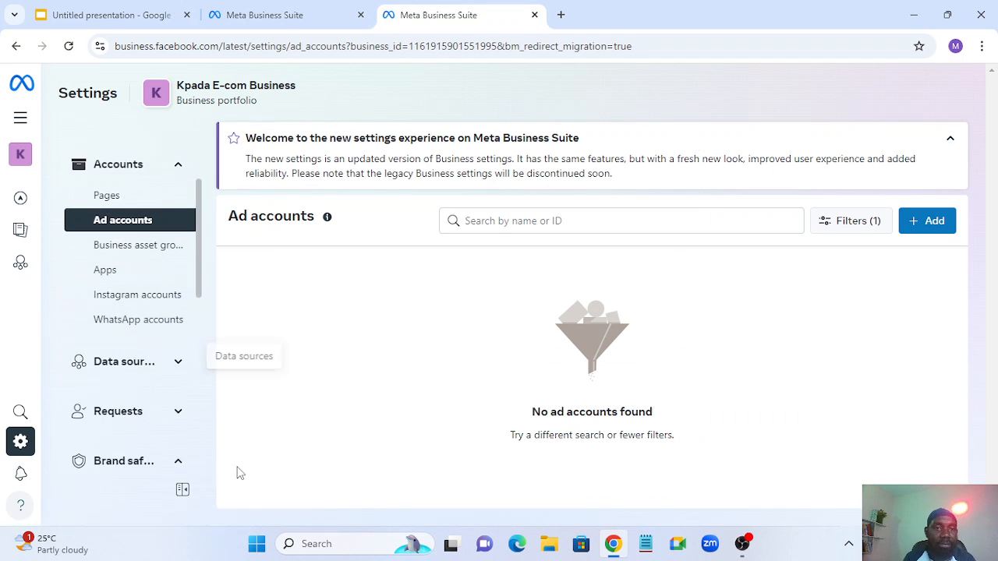
- Expand Data sources and view Pixels, Datasets, Catalogues, then Custom conversions
{"action": "left_click", "coordinate": [179, 363]}
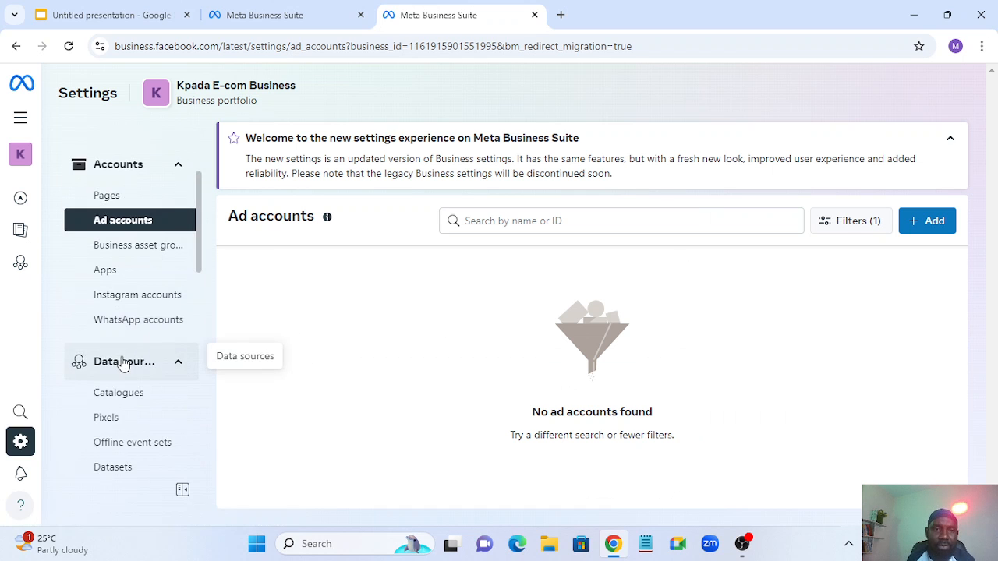
{"action": "scroll", "coordinate": [125, 364], "scroll_direction": "down", "scroll_amount": 2}
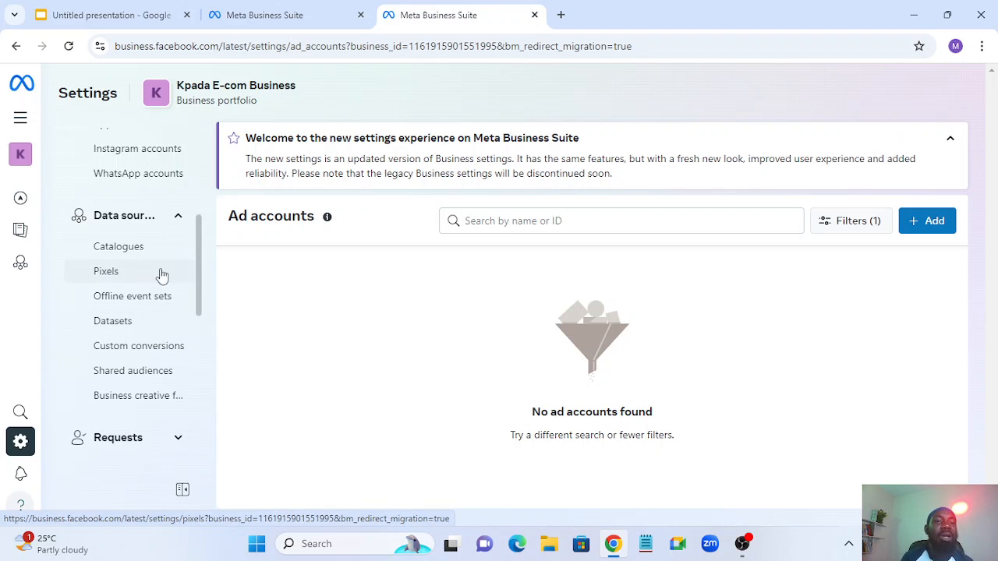
{"action": "left_click", "coordinate": [104, 279]}
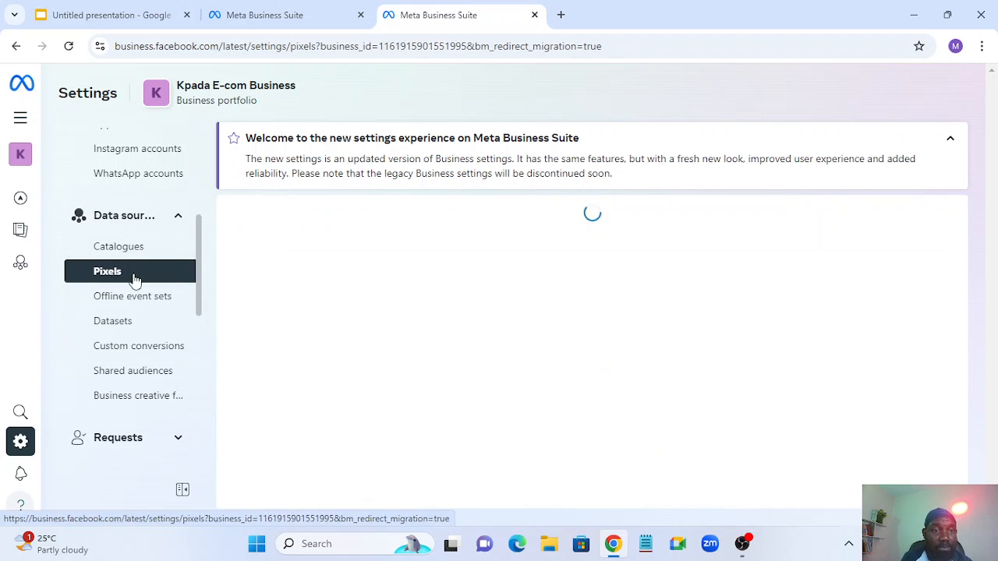
{"action": "left_click", "coordinate": [116, 322]}
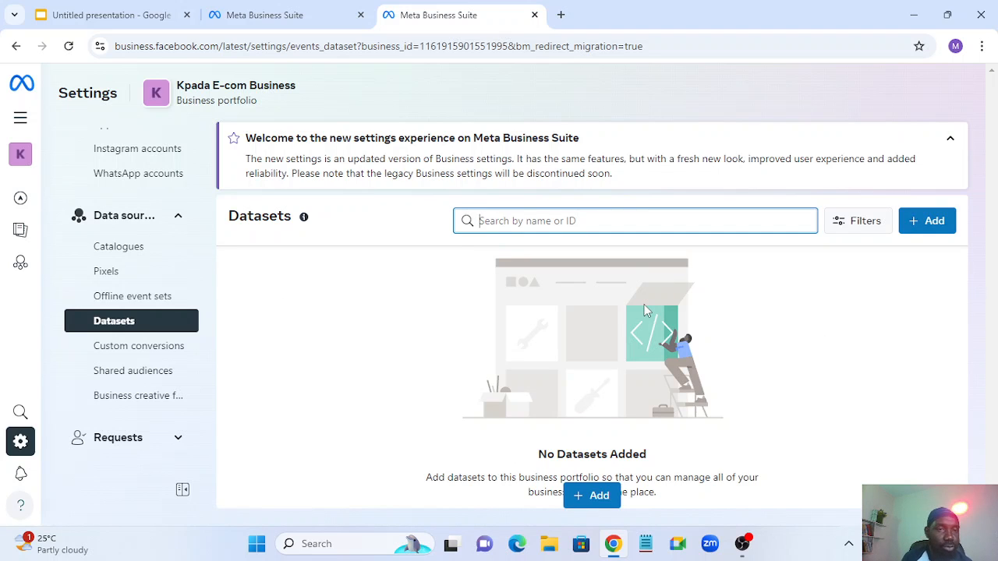
{"action": "left_click", "coordinate": [122, 258]}
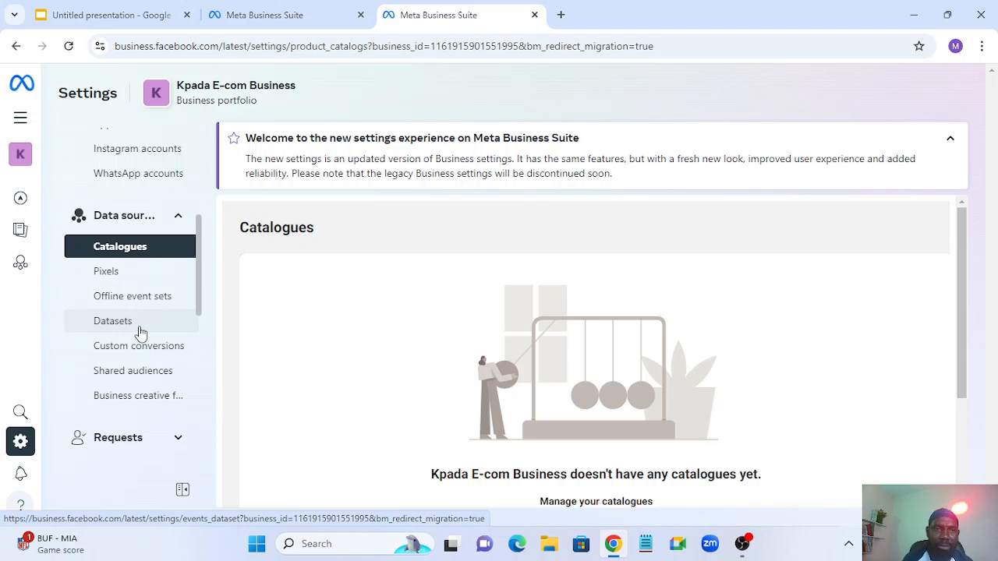
{"action": "scroll", "coordinate": [145, 305], "scroll_direction": "down", "scroll_amount": 1}
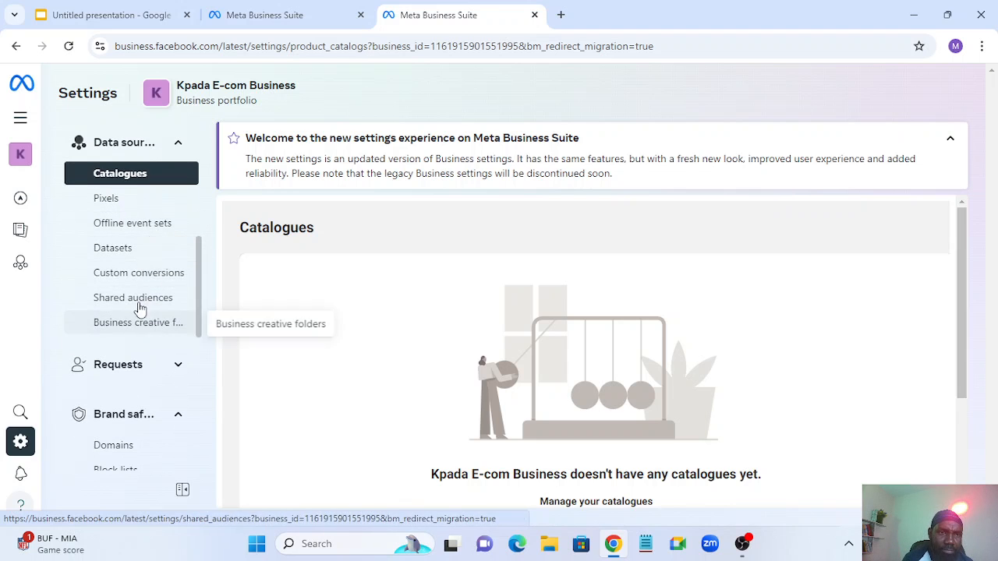
{"action": "left_click", "coordinate": [156, 278]}
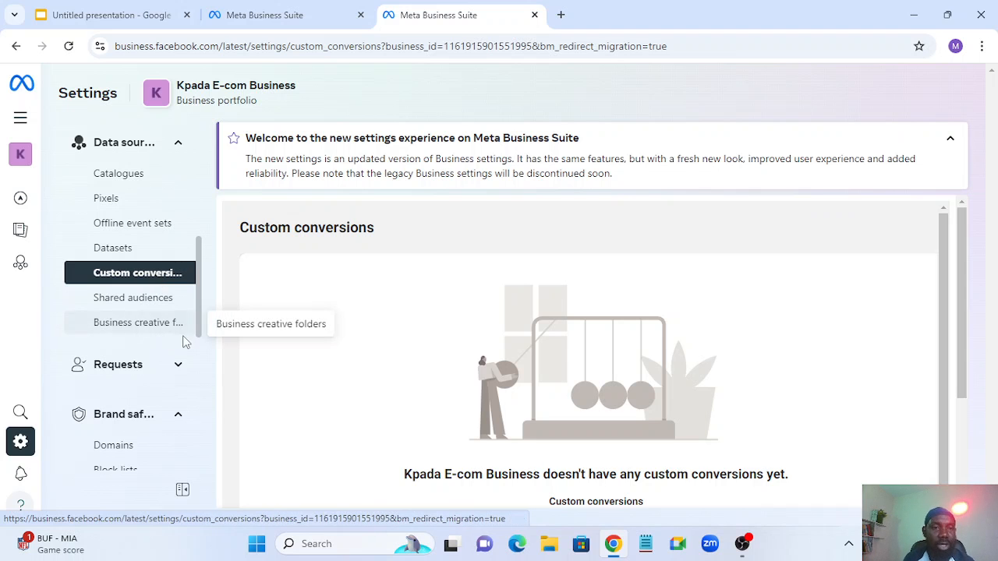
{"action": "scroll", "coordinate": [183, 338], "scroll_direction": "down", "scroll_amount": 1}
- Expand Requests and Brand safety, then view Domains and the empty Block lists page
{"action": "left_click", "coordinate": [178, 294]}
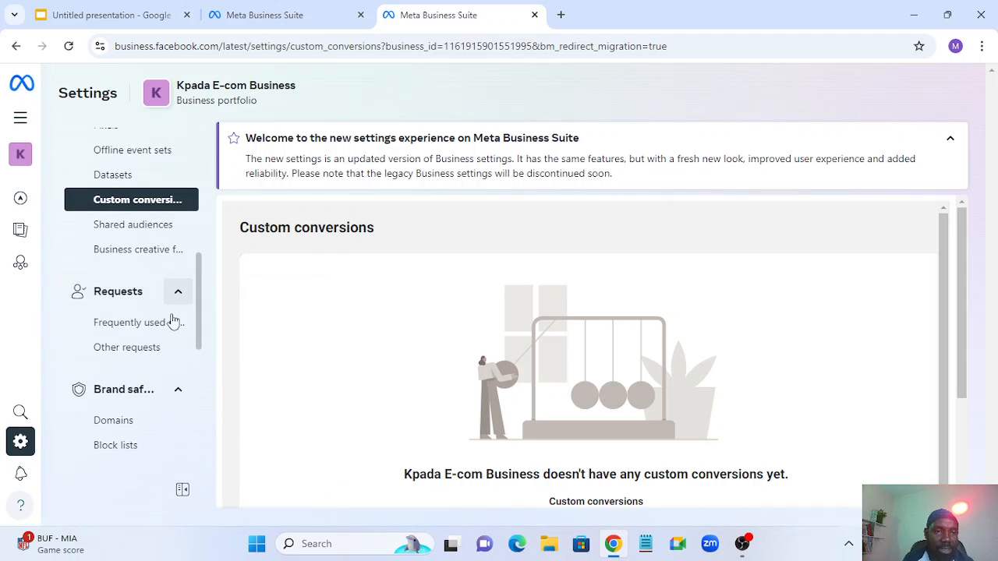
{"action": "scroll", "coordinate": [176, 326], "scroll_direction": "down", "scroll_amount": 2}
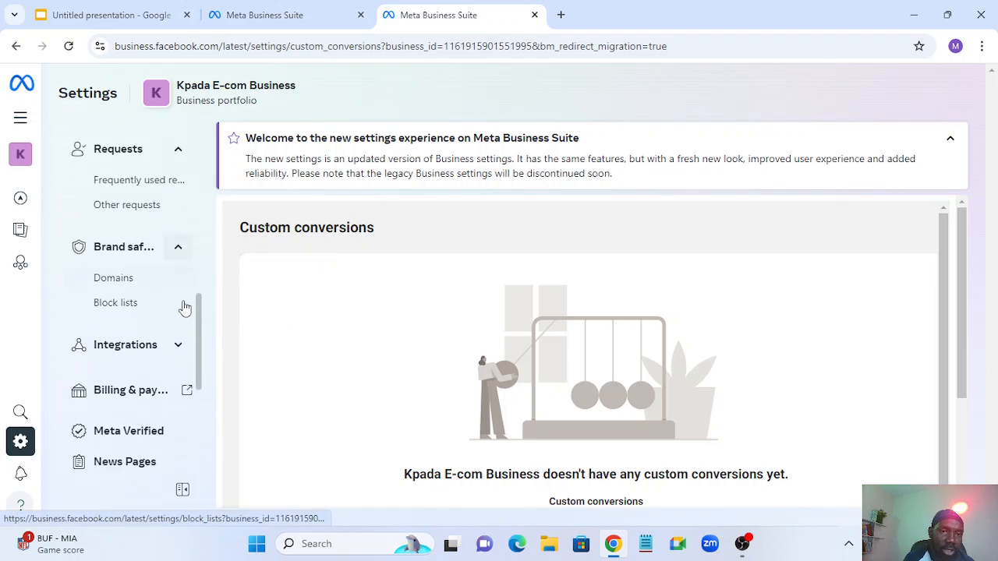
{"action": "left_click", "coordinate": [176, 248]}
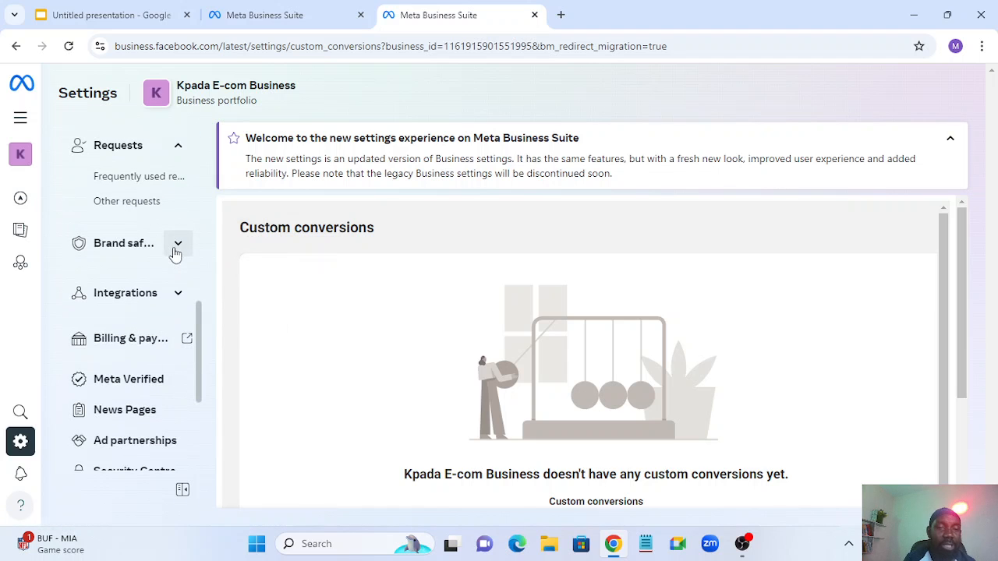
{"action": "left_click", "coordinate": [176, 248]}
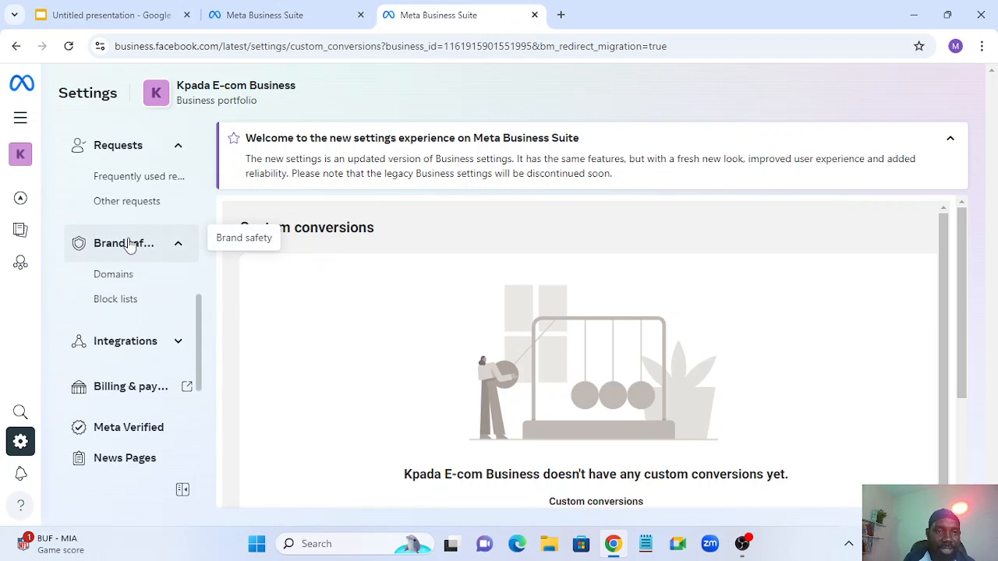
{"action": "left_click", "coordinate": [99, 282]}
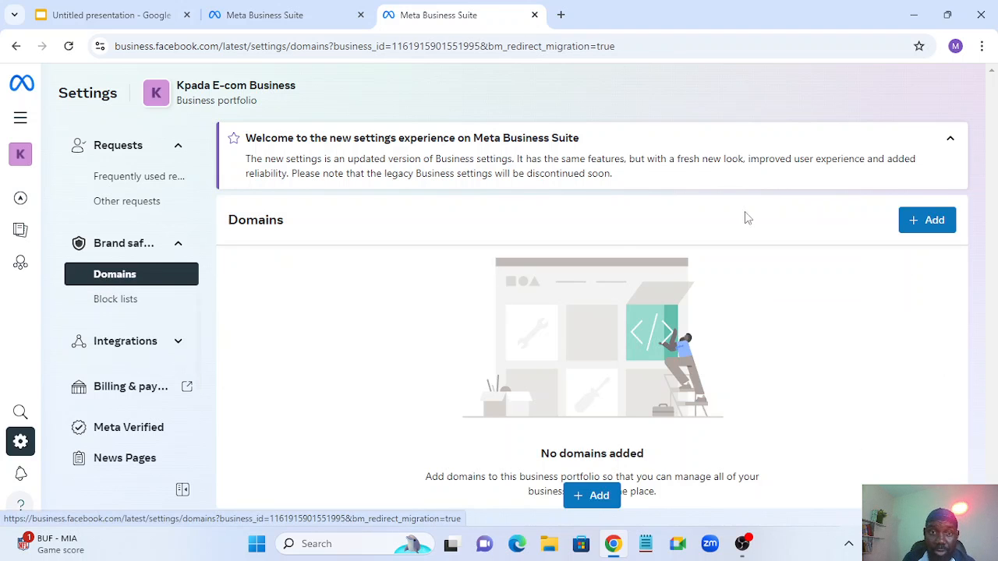
{"action": "left_click", "coordinate": [107, 308]}
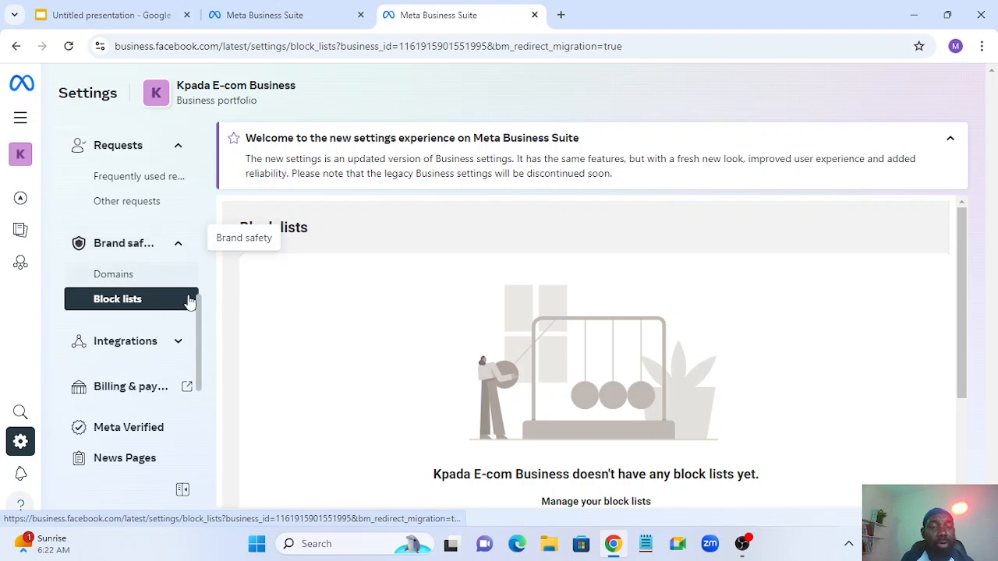
{"action": "scroll", "coordinate": [151, 350], "scroll_direction": "down", "scroll_amount": 2}
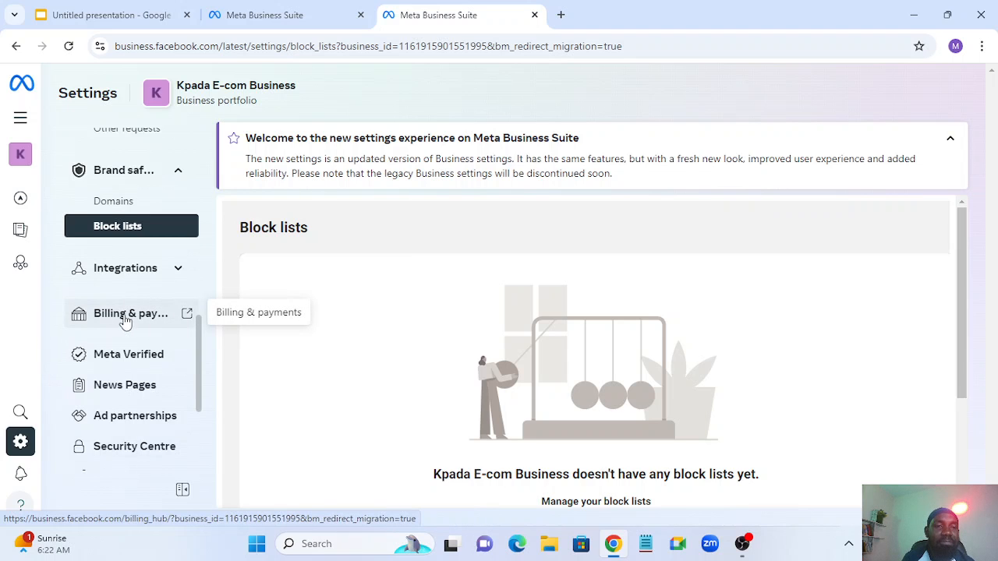
- Open Billing & payments in a new tab, then return to the Block lists settings
{"action": "left_click", "coordinate": [144, 316]}
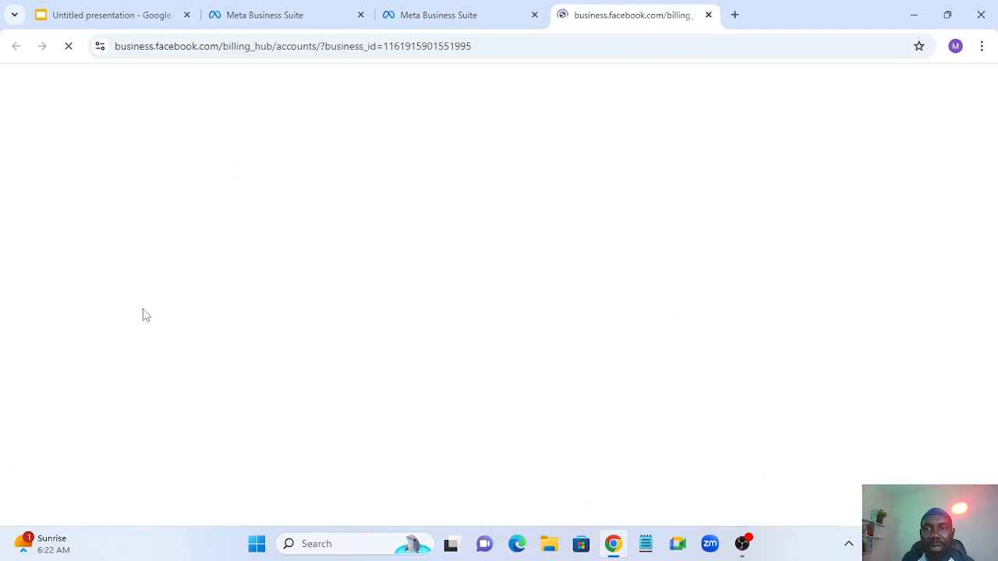
{"action": "left_click", "coordinate": [481, 7]}
{"action": "scroll", "coordinate": [145, 346], "scroll_direction": "down", "scroll_amount": 3}
{"action": "scroll", "coordinate": [147, 345], "scroll_direction": "down", "scroll_amount": 1}
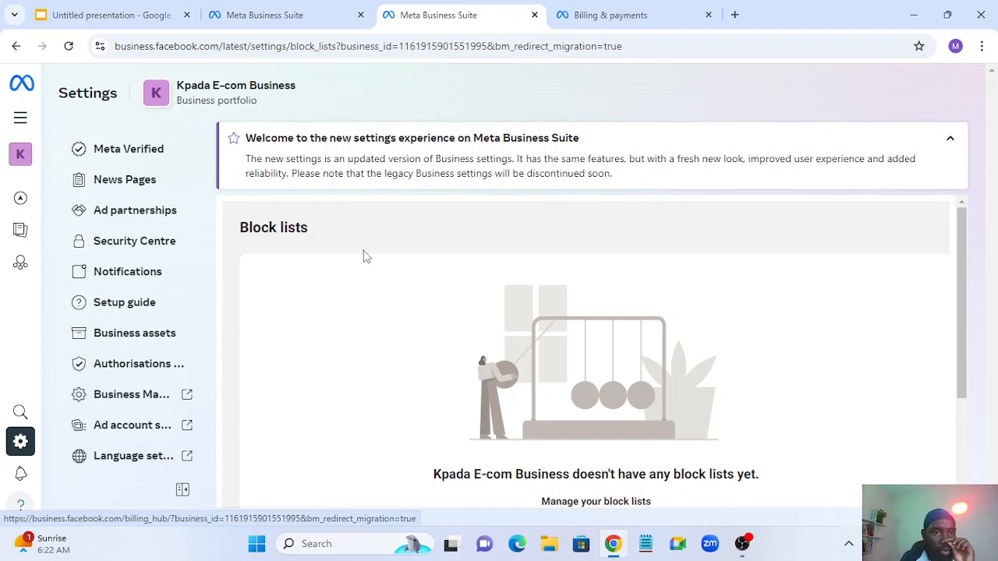
{"action": "scroll", "coordinate": [301, 305], "scroll_direction": "down", "scroll_amount": 2}
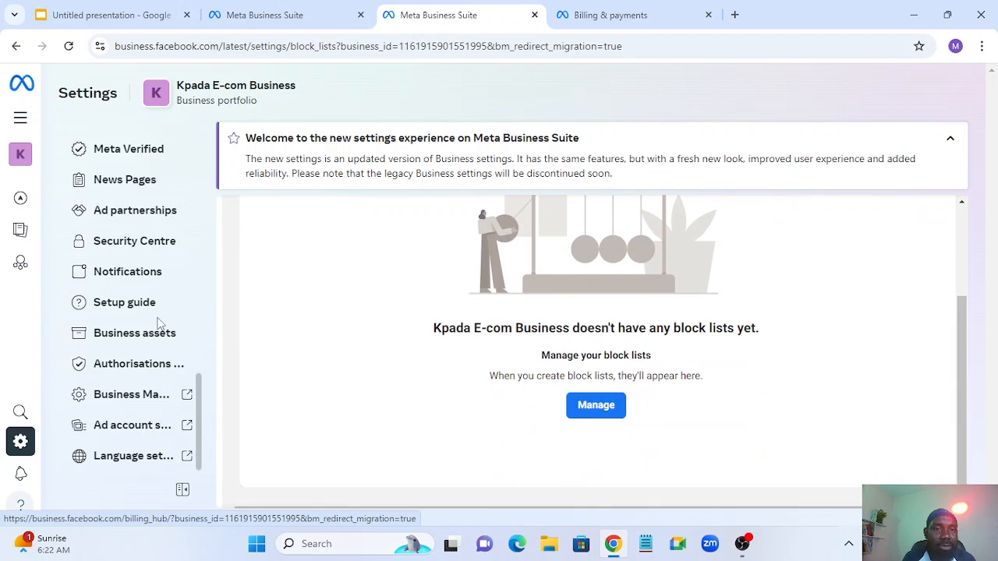
- Review Security Centre, leaving two-factor authentication required for 'No one', then return to the presentation
{"action": "left_click", "coordinate": [145, 247]}
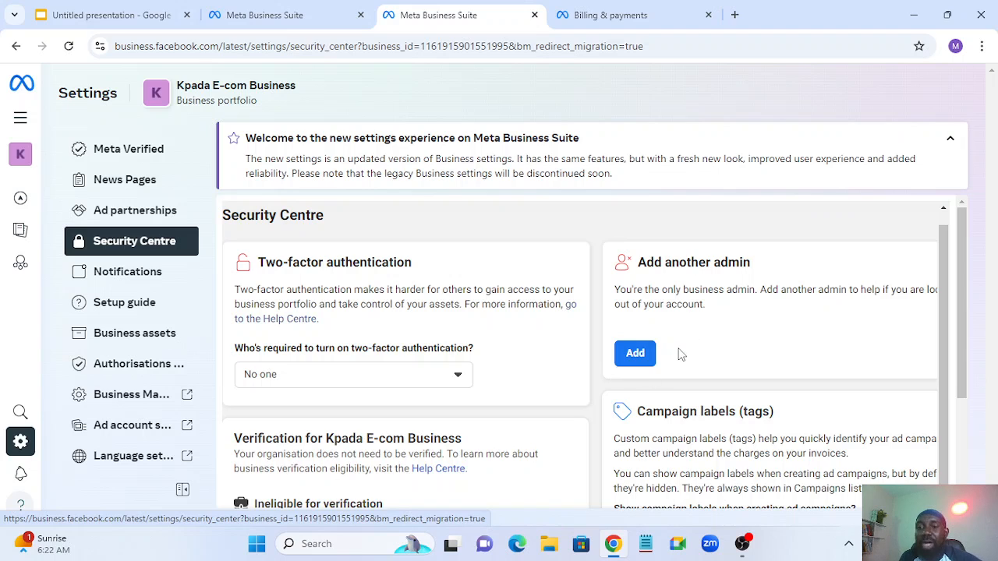
{"action": "left_click", "coordinate": [380, 383]}
{"action": "scroll", "coordinate": [523, 358], "scroll_direction": "down", "scroll_amount": 2}
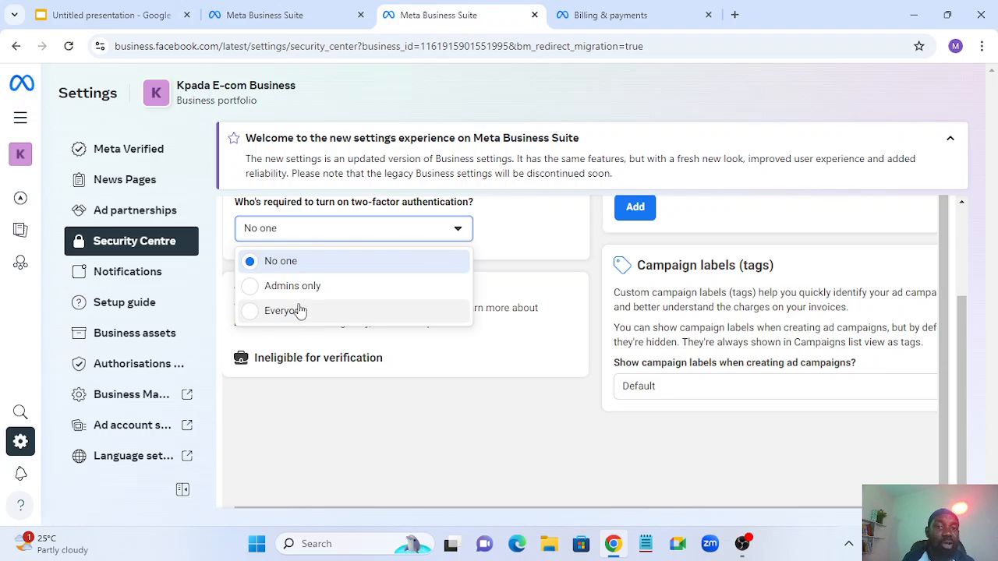
{"action": "left_click", "coordinate": [456, 384]}
{"action": "scroll", "coordinate": [421, 377], "scroll_direction": "down", "scroll_amount": 1}
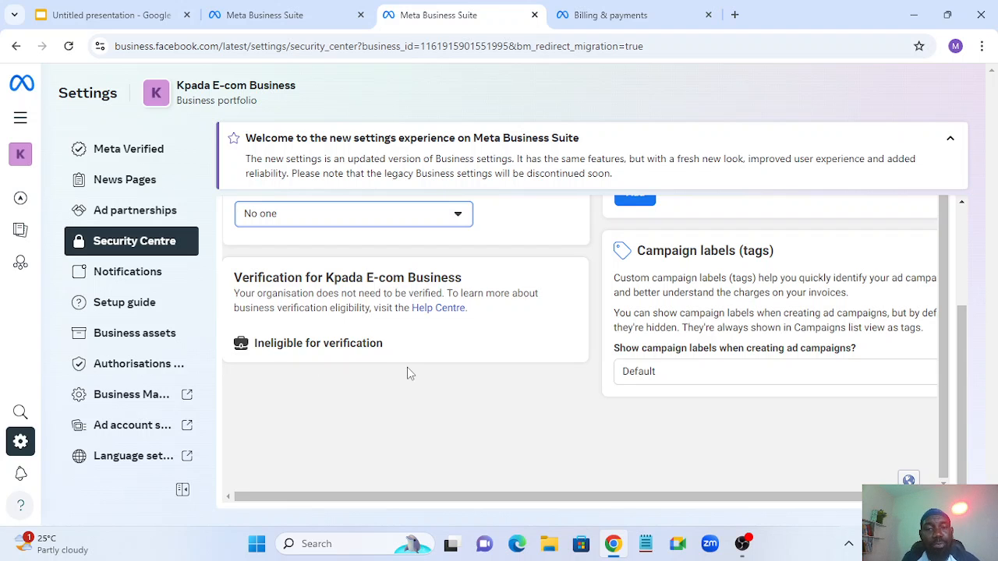
{"action": "scroll", "coordinate": [407, 372], "scroll_direction": "up", "scroll_amount": 3}
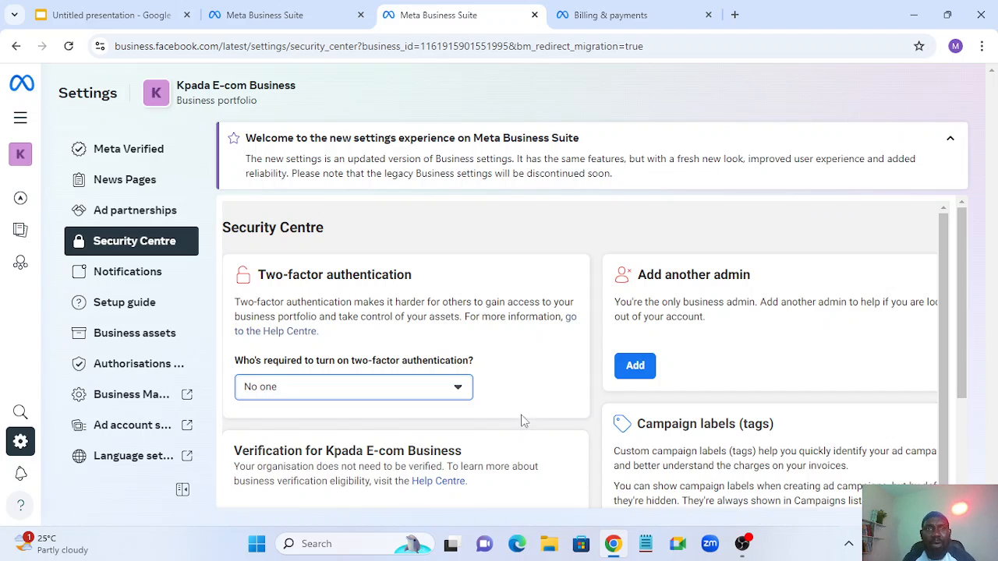
{"action": "left_click", "coordinate": [106, 10]}
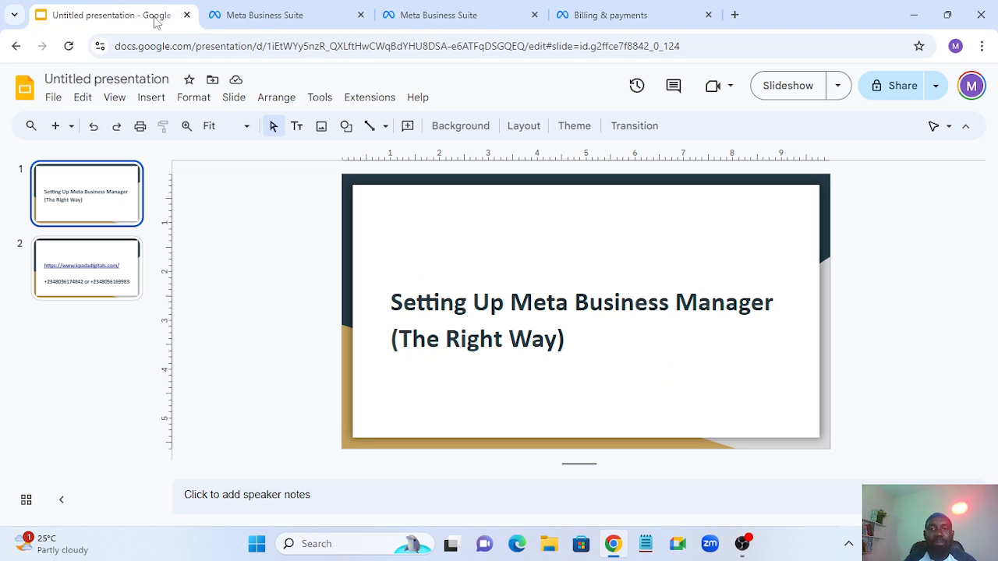